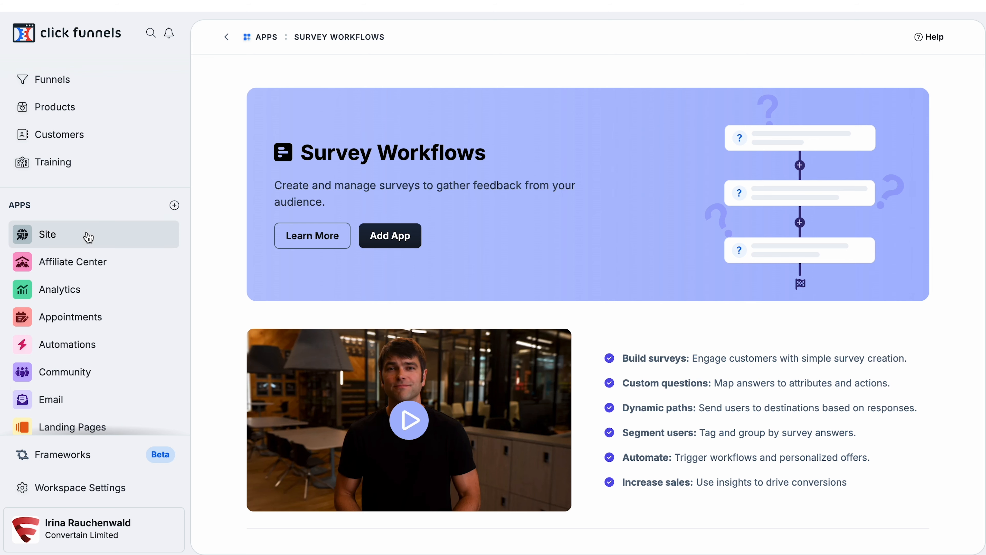
# - Add the Survey Workflows app and create a new survey workflow named "Test Survey"
pyautogui.click(174, 206)
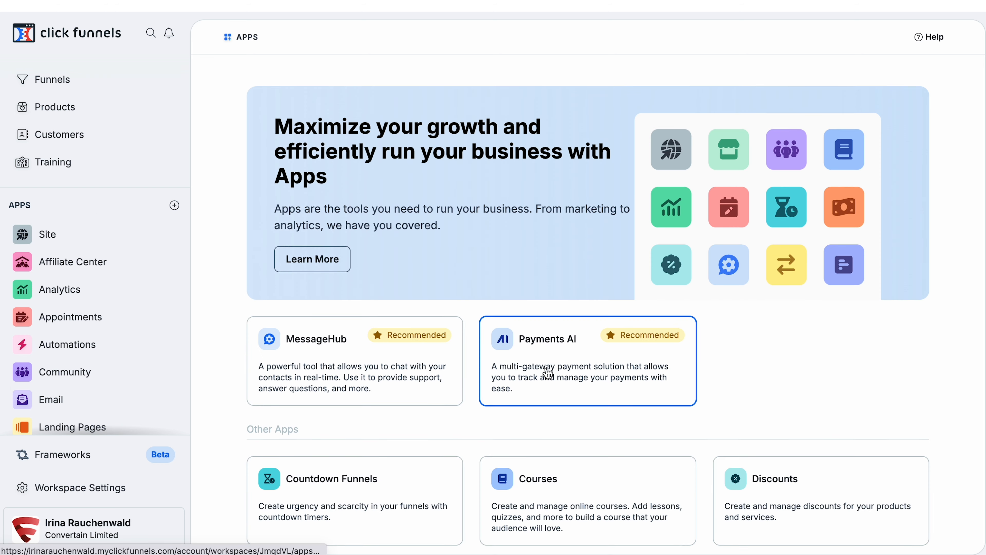
pyautogui.scroll(-8, 548, 369)
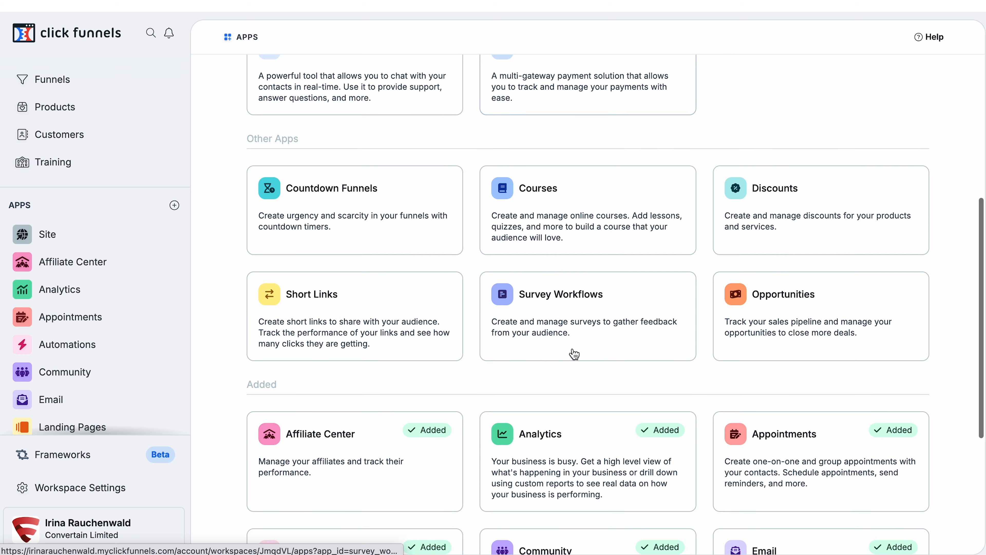
pyautogui.click(580, 315)
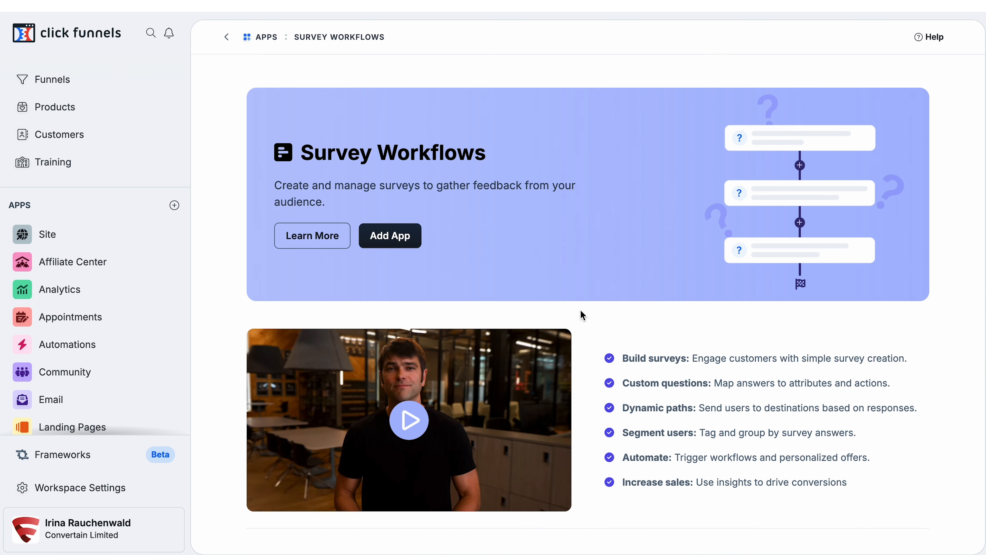
pyautogui.click(390, 241)
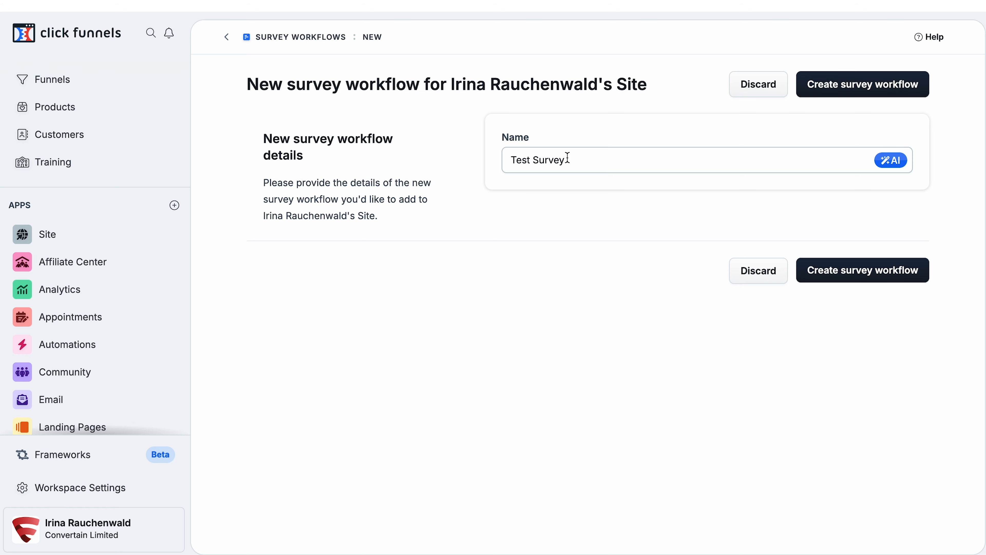
pyautogui.click(840, 280)
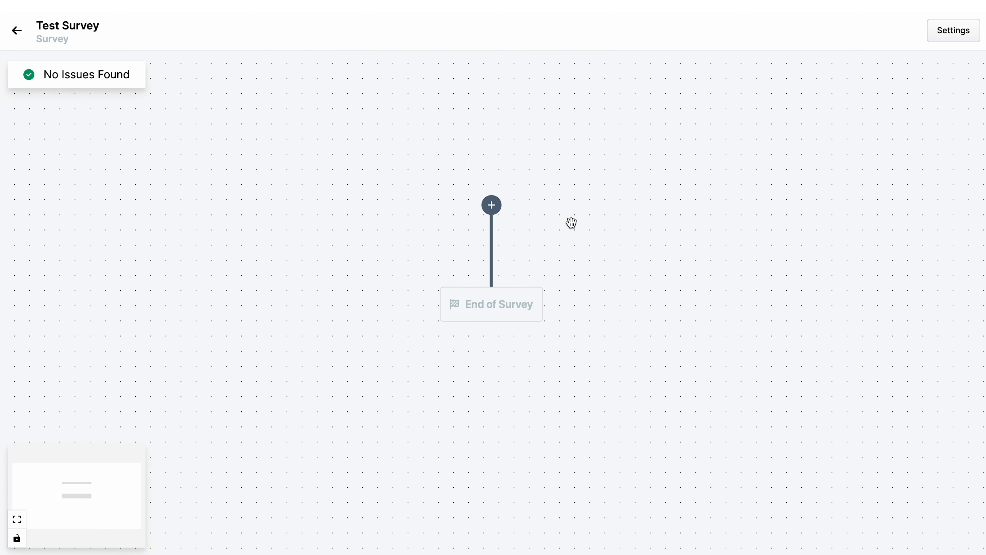
# - Add an Input question headed "Your First Name" and map it to the First Name contact attribute
pyautogui.click(493, 207)
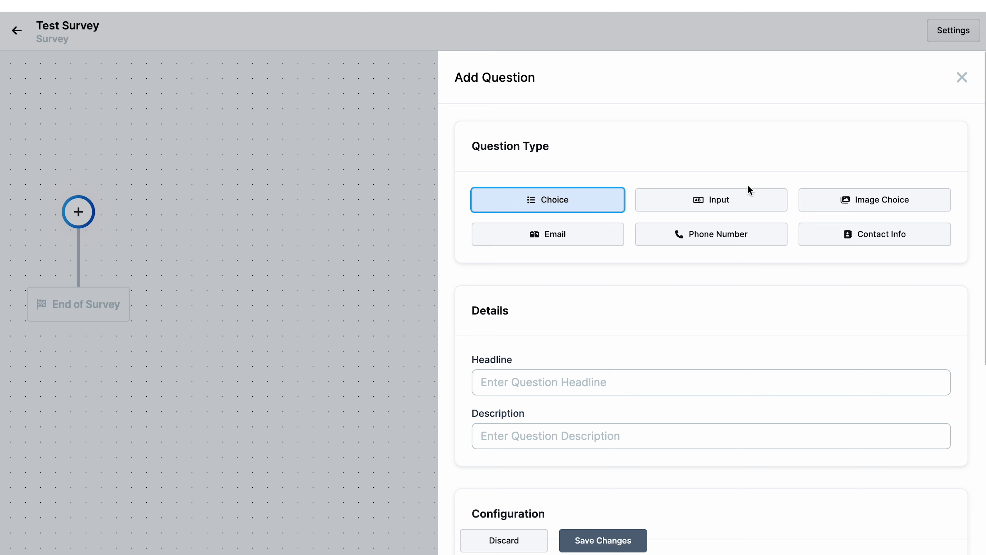
pyautogui.click(717, 201)
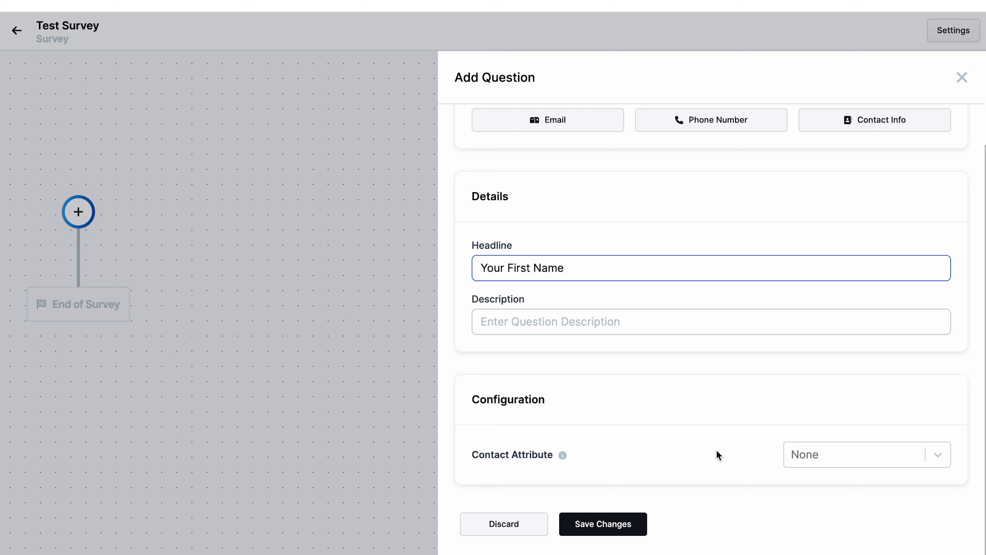
pyautogui.click(794, 454)
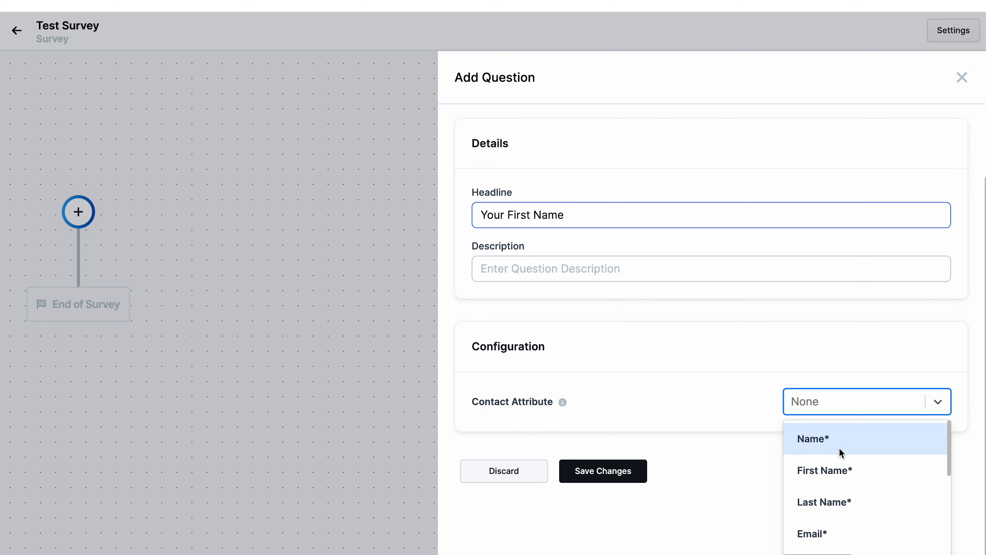
pyautogui.click(841, 470)
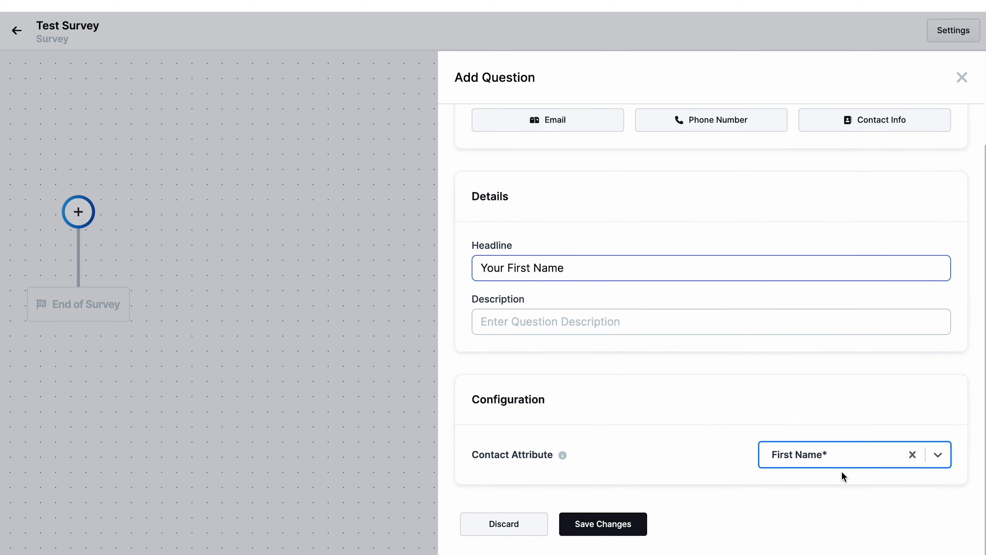
pyautogui.click(593, 528)
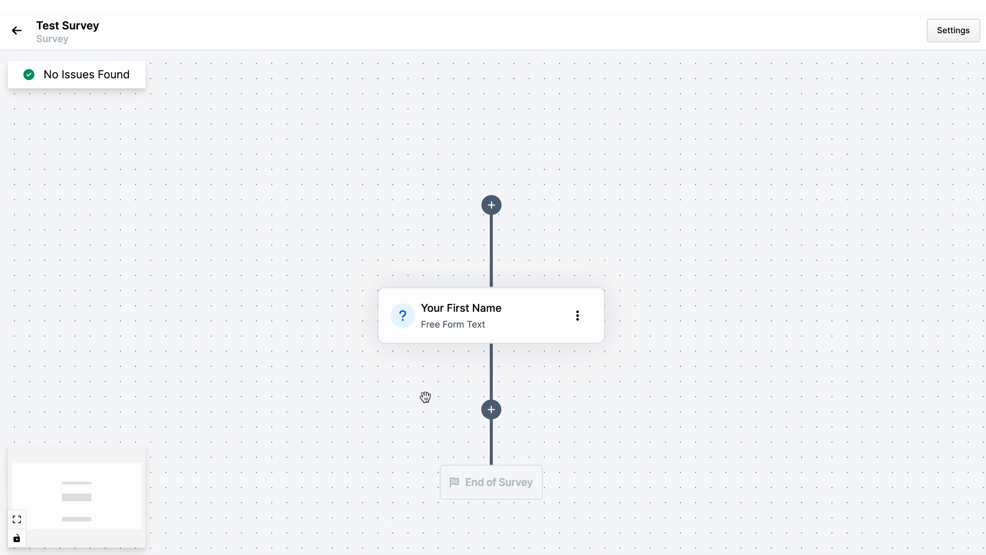
# - Add an Email question below it with the headline "Your Email Address"
pyautogui.click(492, 413)
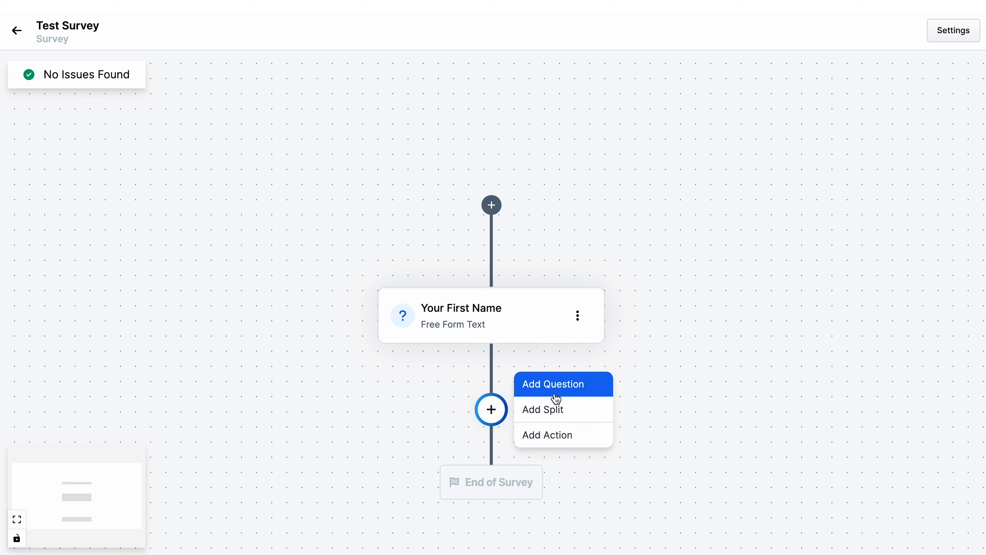
pyautogui.click(564, 387)
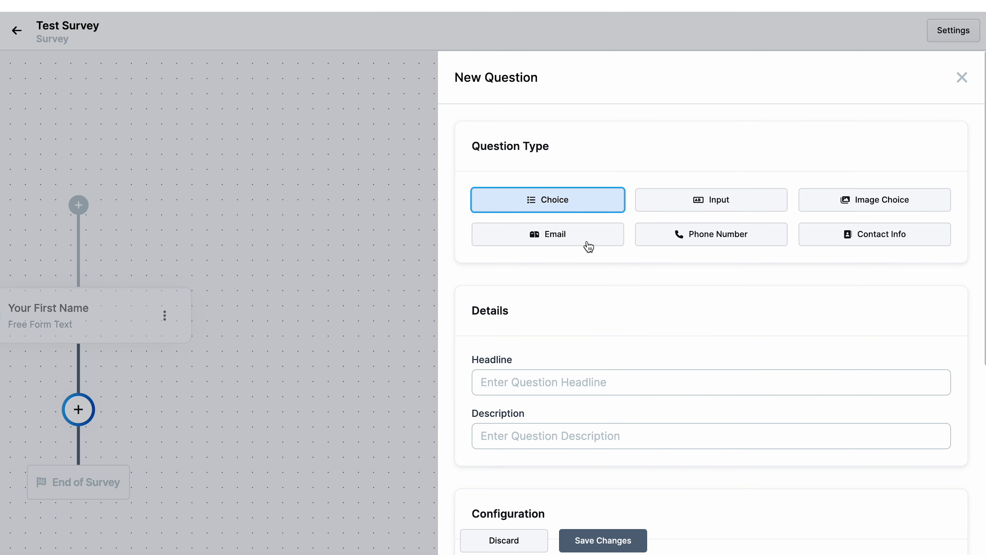
pyautogui.click(588, 243)
pyautogui.click(561, 379)
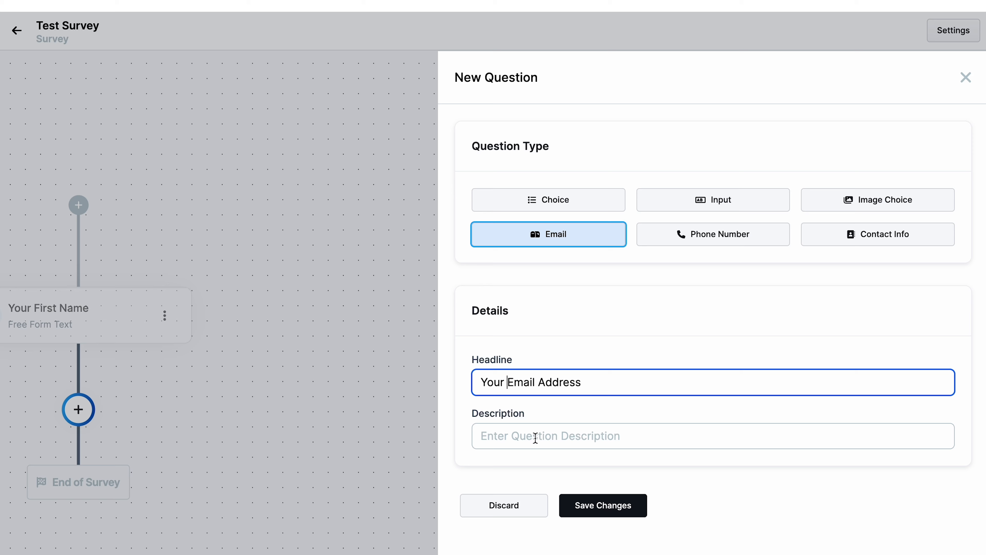
pyautogui.click(618, 507)
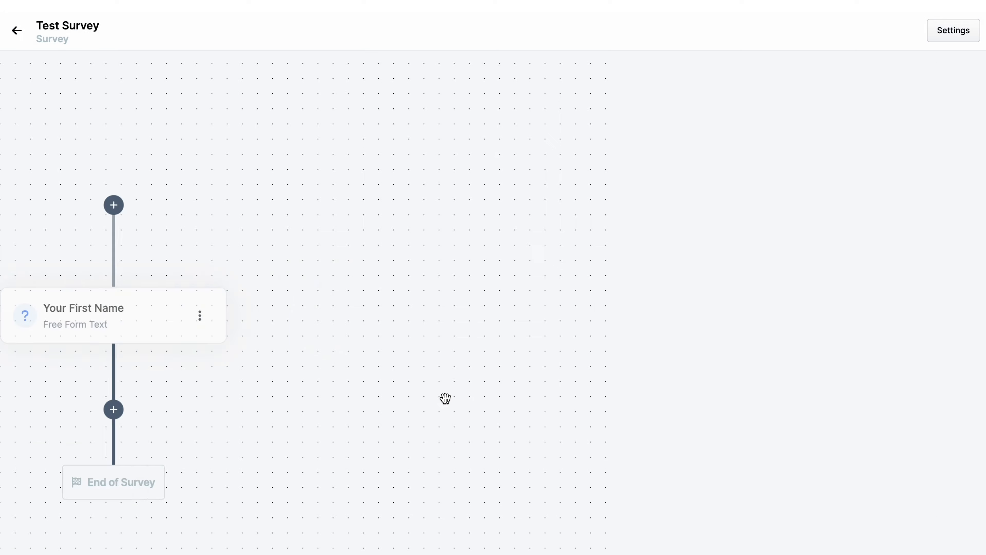
# - Add a Choice question after the email question headed "Lorem ipsum dolor sit amet, consectetur adipiscing elit?"
pyautogui.scroll(-2, 542, 496)
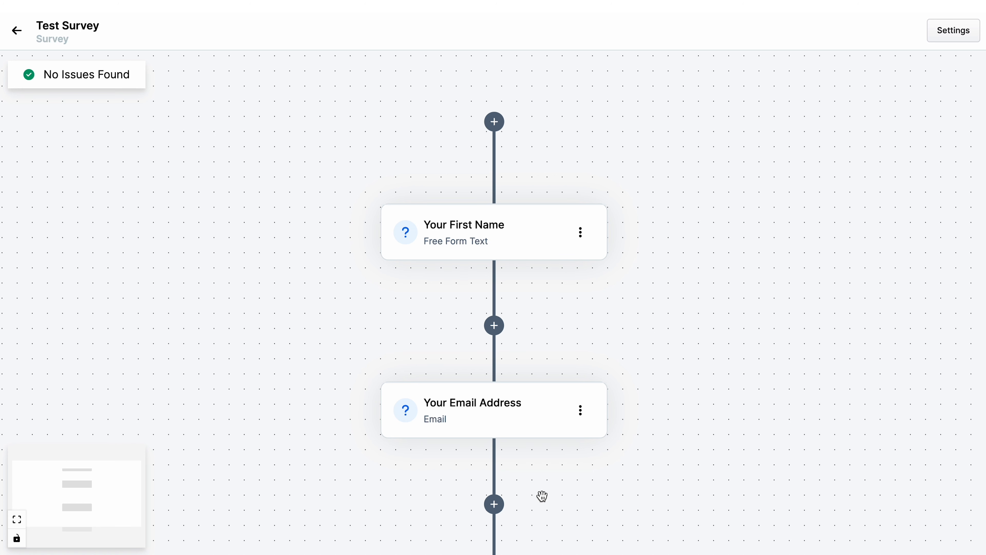
pyautogui.click(495, 507)
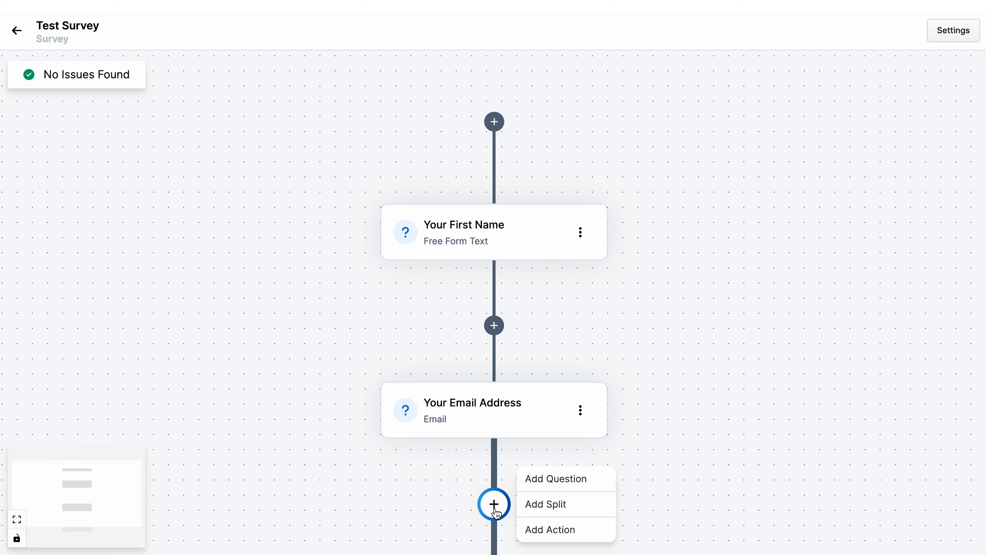
pyautogui.click(541, 482)
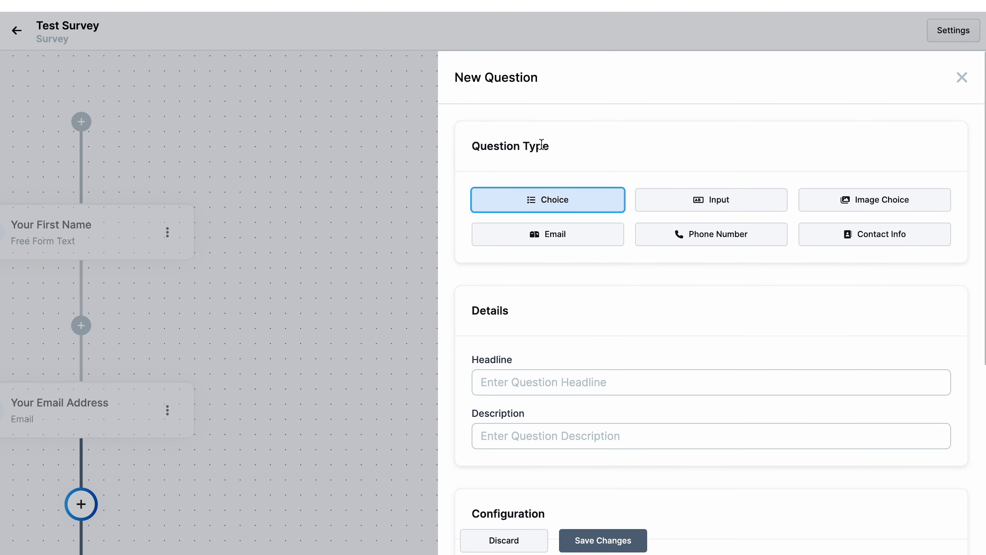
pyautogui.scroll(-3, 524, 361)
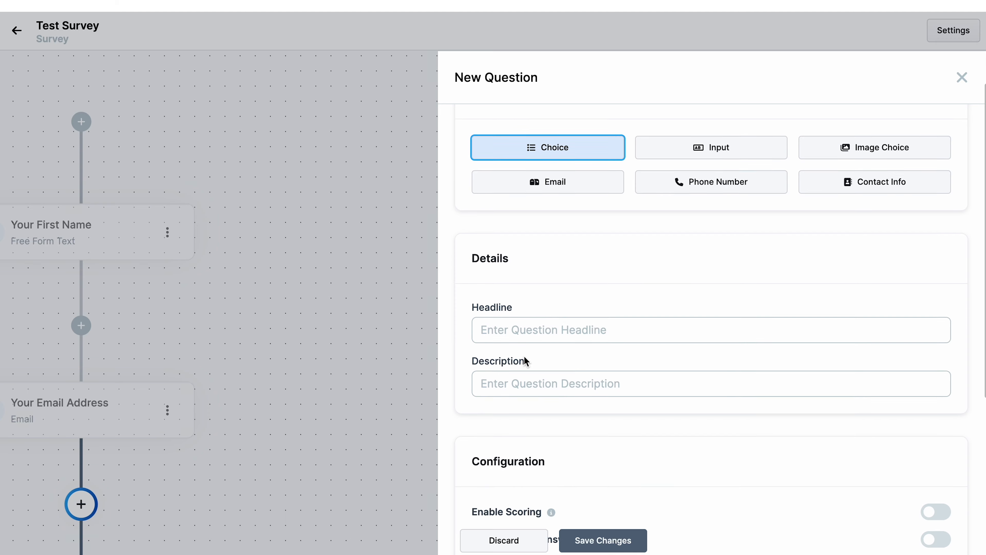
pyautogui.click(484, 288)
pyautogui.write('Lorem ipsum dolor sit amet, consectetur adipiscing elit')
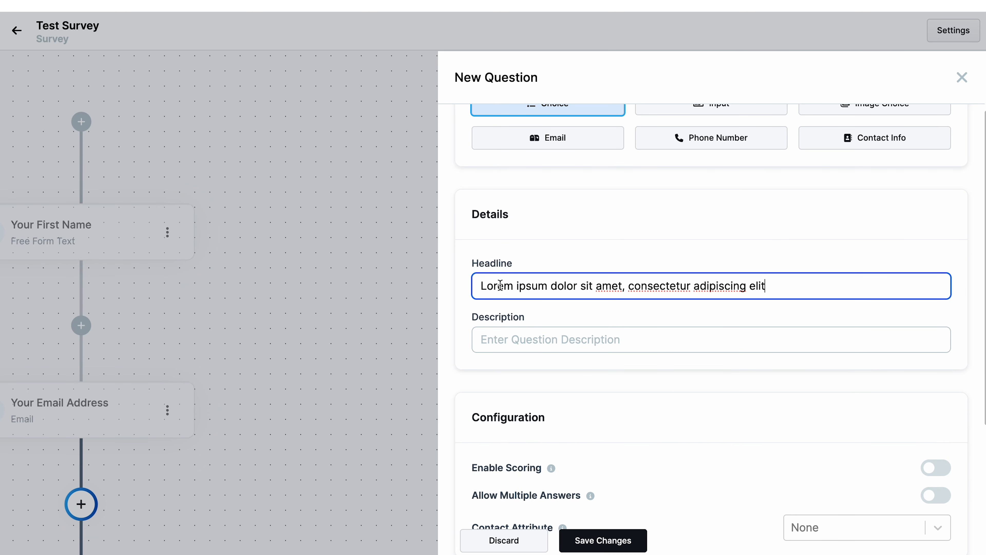
pyautogui.write('?')
# - Turn on scoring for this choice question
pyautogui.scroll(-1, 588, 369)
pyautogui.scroll(-3, 588, 370)
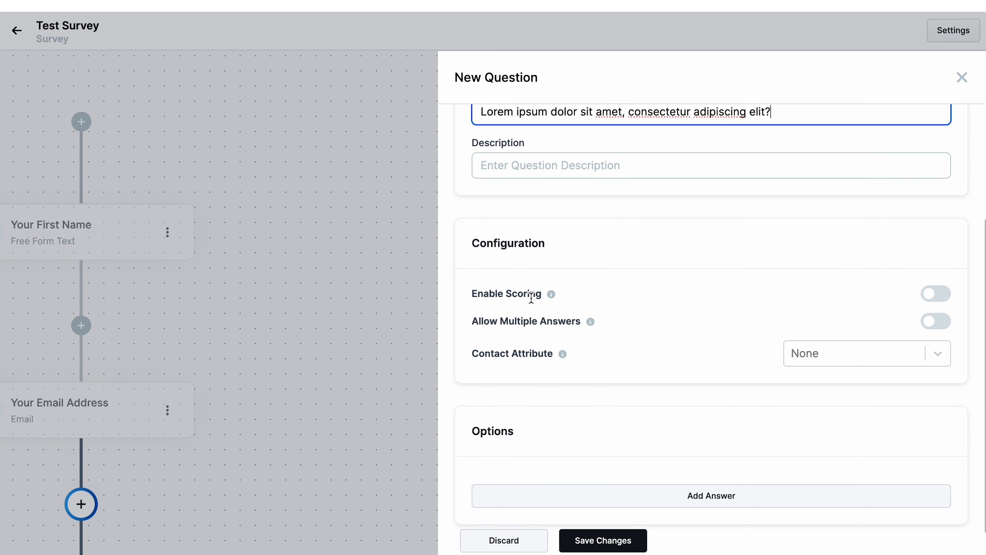
pyautogui.click(944, 299)
pyautogui.scroll(-1, 944, 297)
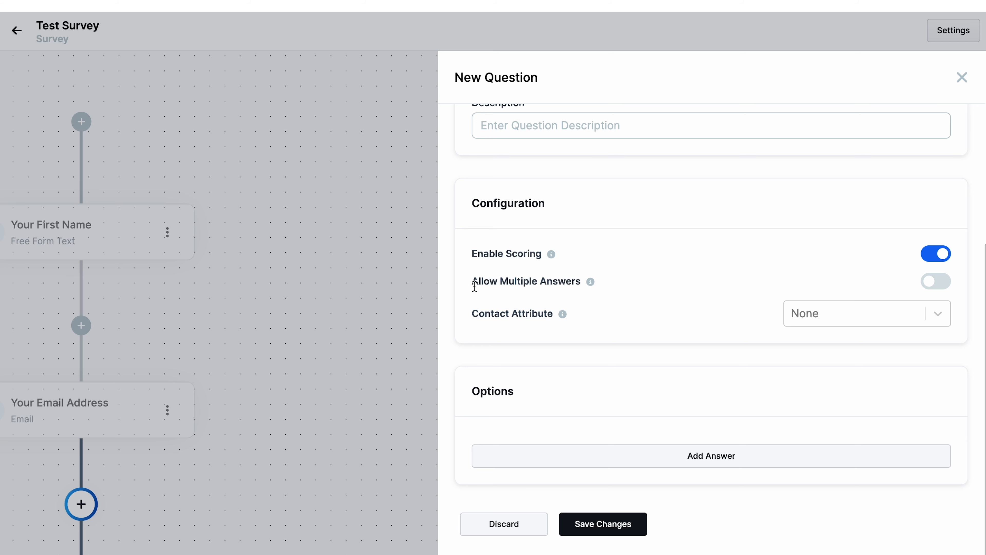
pyautogui.moveTo(470, 282); pyautogui.dragTo(583, 281)
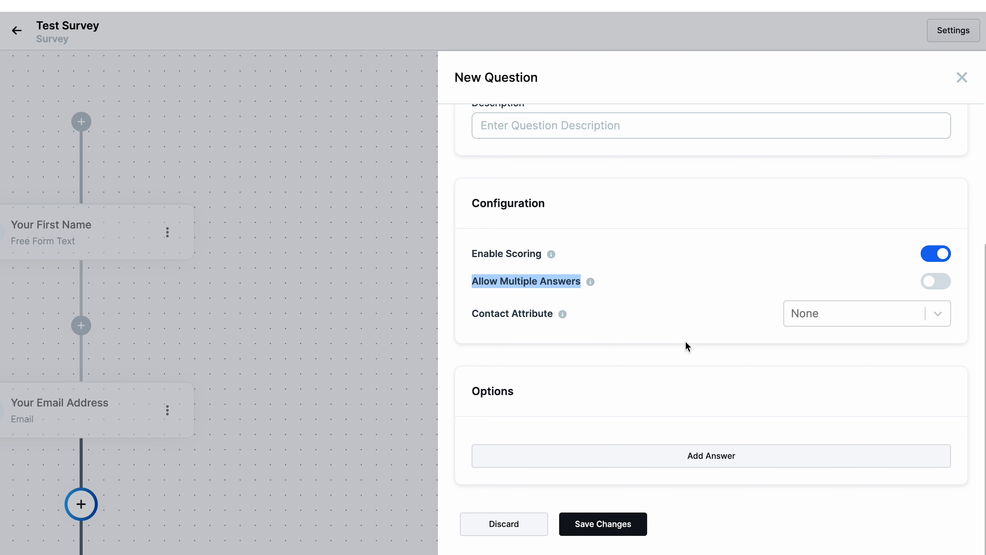
pyautogui.click(681, 349)
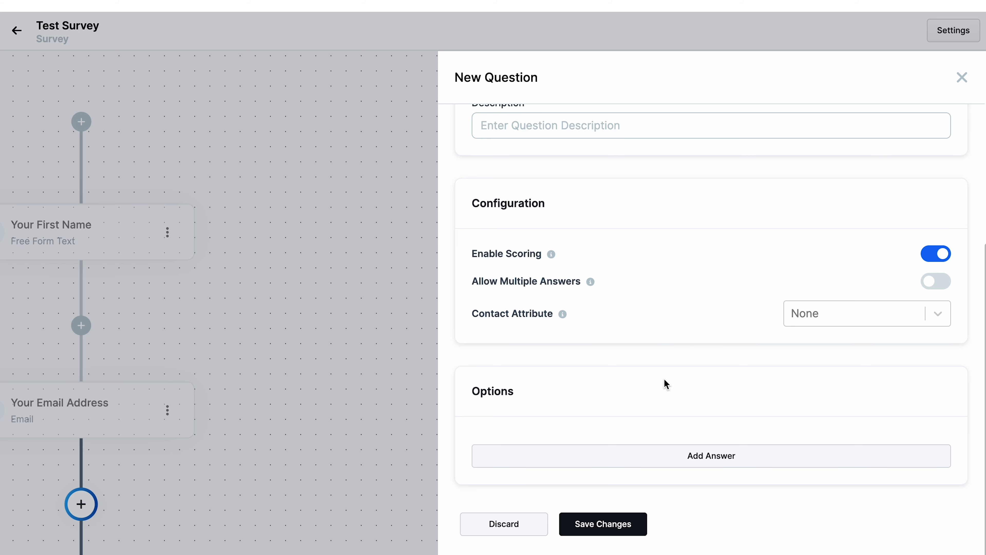
# - Add the first answer option "Answer 1" with a score of 1
pyautogui.click(694, 454)
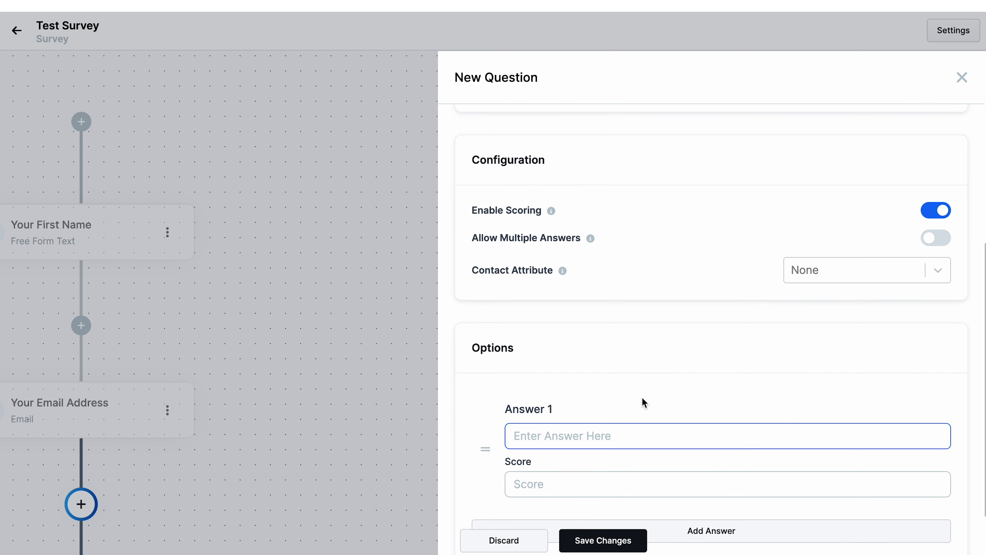
pyautogui.write('Answer 1')
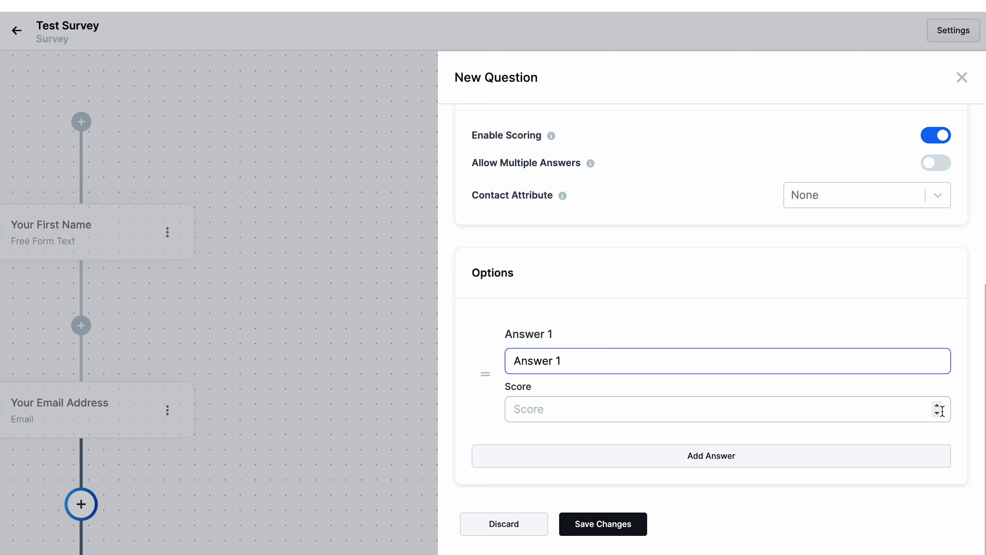
pyautogui.click(937, 405)
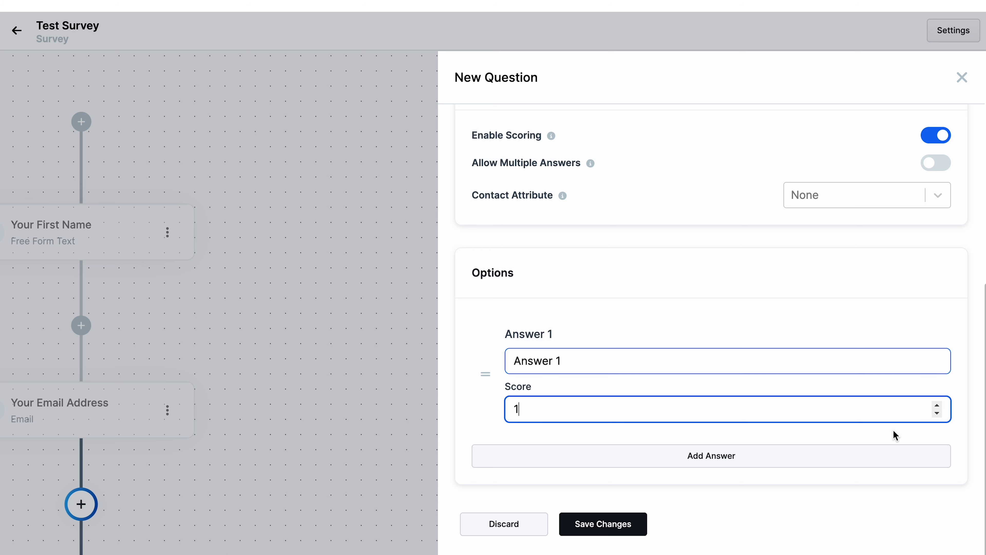
# - Add a second answer option "Answer 2" with a score of 2
pyautogui.click(763, 458)
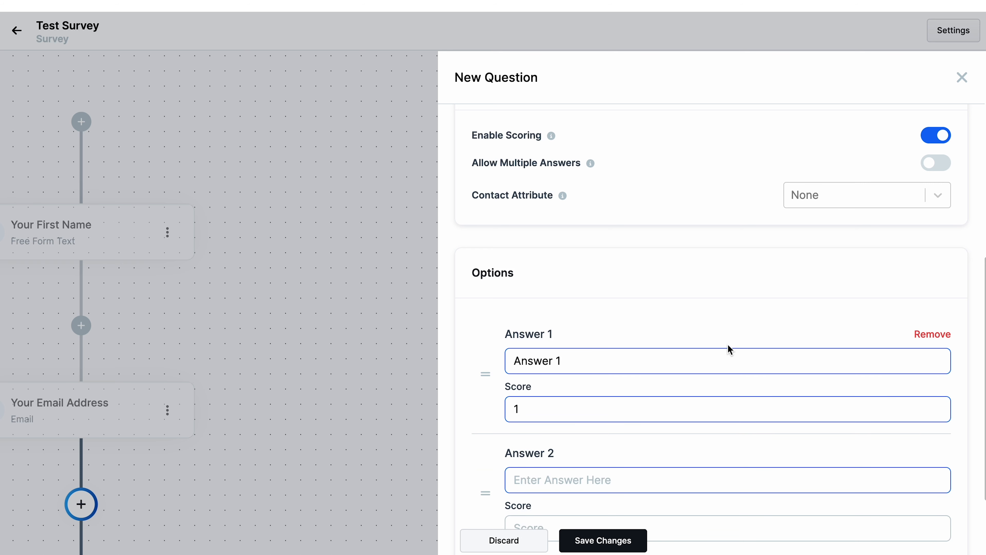
pyautogui.scroll(-3, 729, 350)
pyautogui.click(588, 359)
pyautogui.write('Answer 2')
pyautogui.click(562, 411)
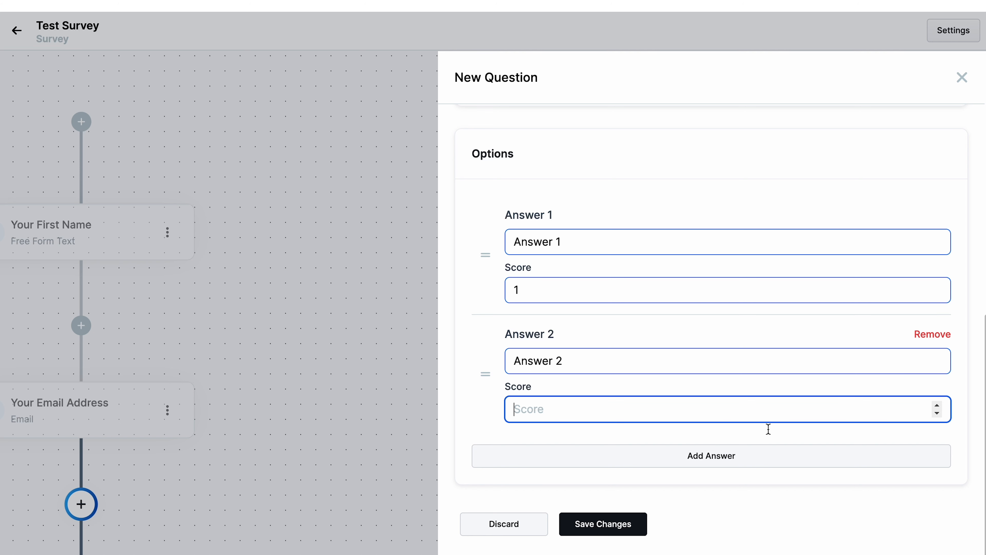
pyautogui.click(937, 406)
pyautogui.click(937, 406)
# - Add a third answer option "Answer 3" with a score of 3 and save the question
pyautogui.click(712, 456)
pyautogui.write('Answer 3')
pyautogui.scroll(-3, 627, 435)
pyautogui.click(937, 411)
pyautogui.click(937, 411)
pyautogui.click(937, 411)
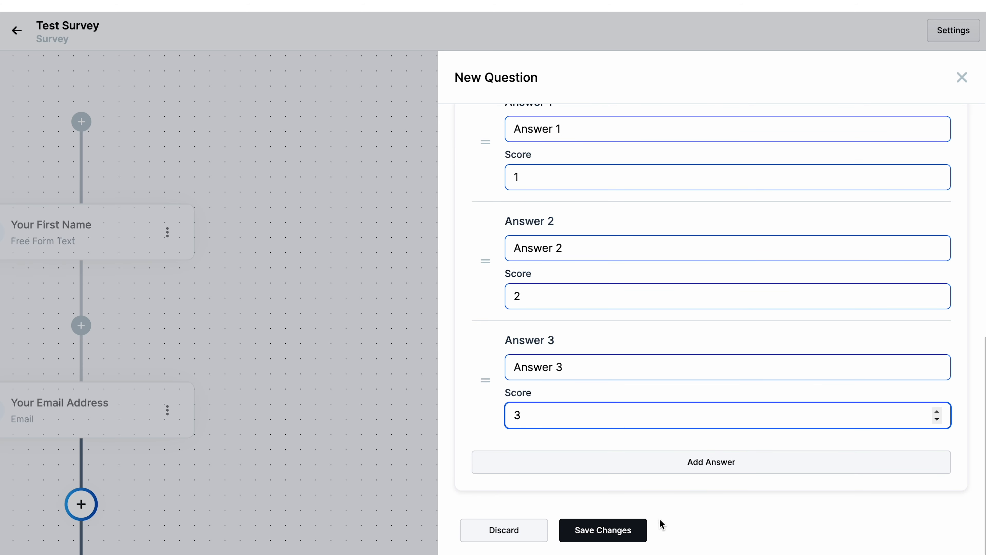
pyautogui.click(615, 531)
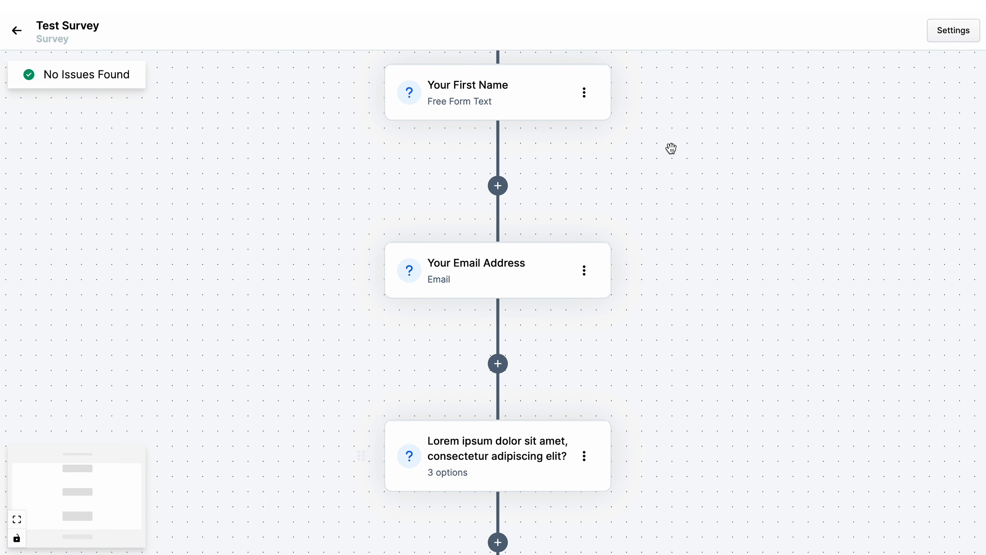
# - Add another Choice question at the end headed "Duis aute irure dolor in reprehenderit in voluptate velit esse?"
pyautogui.moveTo(530, 99)
pyautogui.moveTo(550, 461)
pyautogui.scroll(-3, 572, 404)
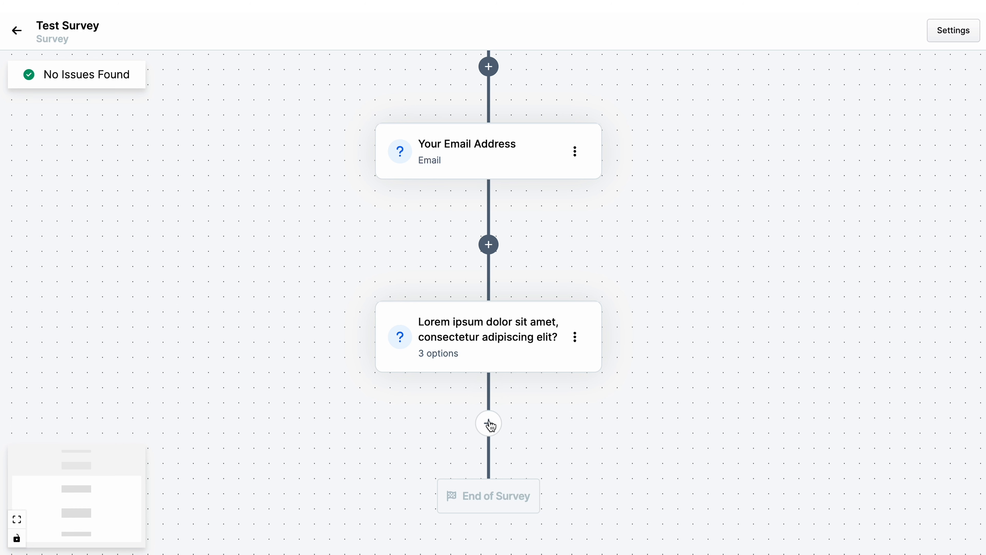
pyautogui.click(490, 426)
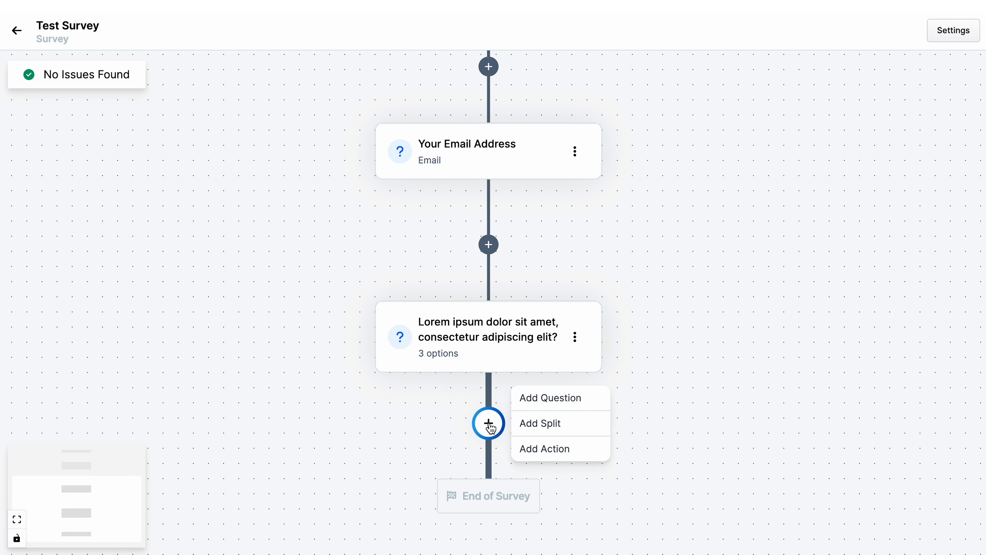
pyautogui.click(550, 398)
pyautogui.click(708, 383)
pyautogui.write('Duis aute irure dolor in reprehenderit in voluptate velit esse')
pyautogui.write('?')
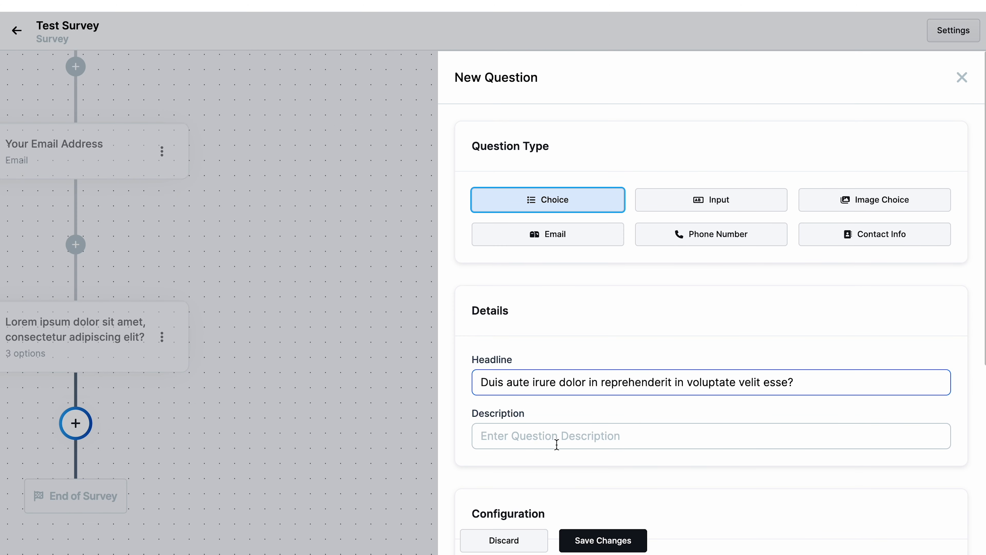
# - Turn on scoring and allow multiple answers for the new question
pyautogui.scroll(-5, 582, 437)
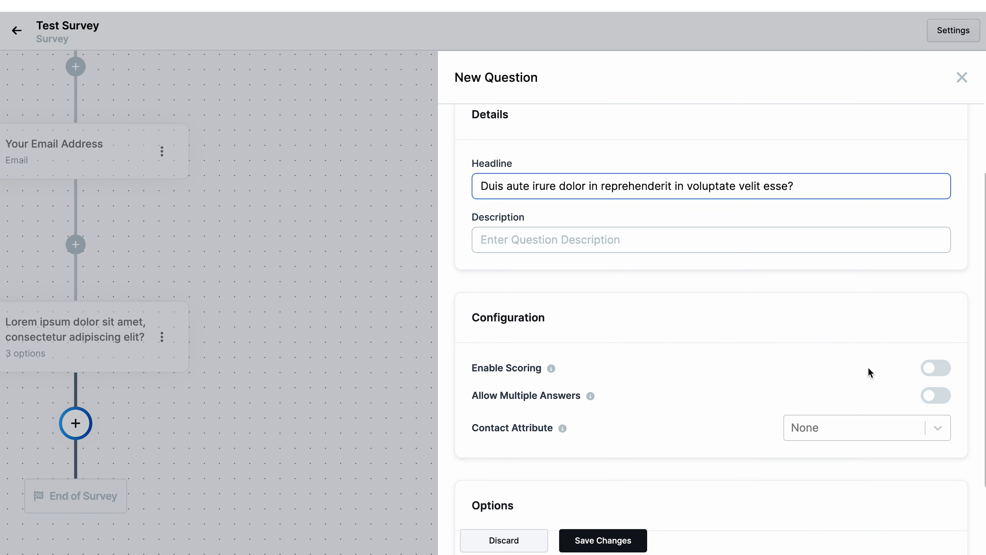
pyautogui.click(941, 369)
pyautogui.click(941, 394)
pyautogui.scroll(-2, 823, 410)
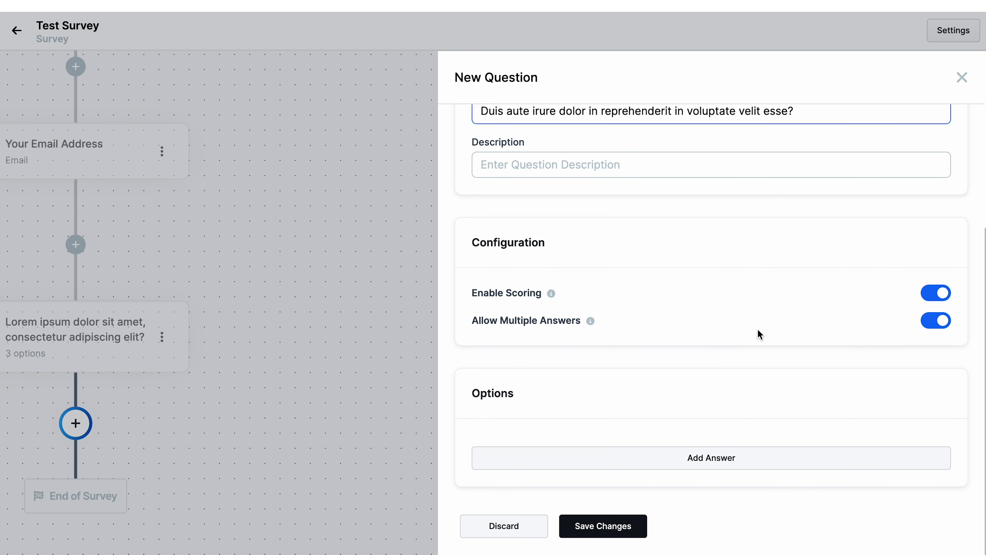
# - Add the first answer option "Answer 1" to the question
pyautogui.click(723, 463)
pyautogui.write('Answer 1')
pyautogui.scroll(-3, 625, 439)
pyautogui.click(826, 408)
pyautogui.click(938, 405)
pyautogui.click(718, 458)
# - Add a second answer option "Answer 2" with a score of 2
pyautogui.click(599, 487)
pyautogui.write('Answer 2')
pyautogui.tripleClick(599, 487)
pyautogui.scroll(-2, 599, 487)
pyautogui.click(605, 445)
pyautogui.write('2')
pyautogui.click(614, 483)
pyautogui.click(608, 482)
# - Add a third answer option "Answer 3", set its score, and save the question
pyautogui.scroll(-2, 607, 482)
pyautogui.write('Answer 3')
pyautogui.click(621, 430)
pyautogui.write('2')
pyautogui.scroll(-1, 816, 455)
pyautogui.click(637, 529)
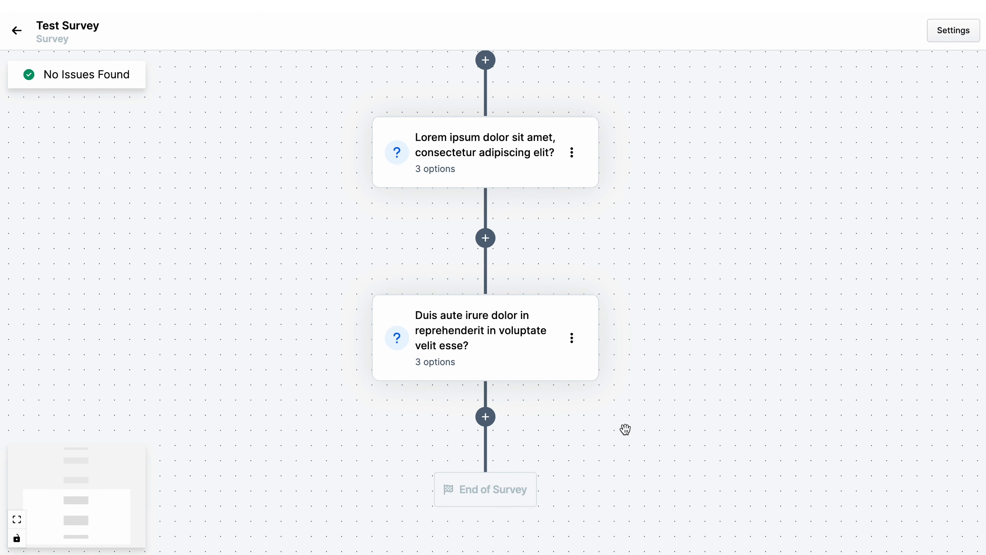
# - Browse the list of actions available to add after the last question, then close the panel
pyautogui.click(490, 427)
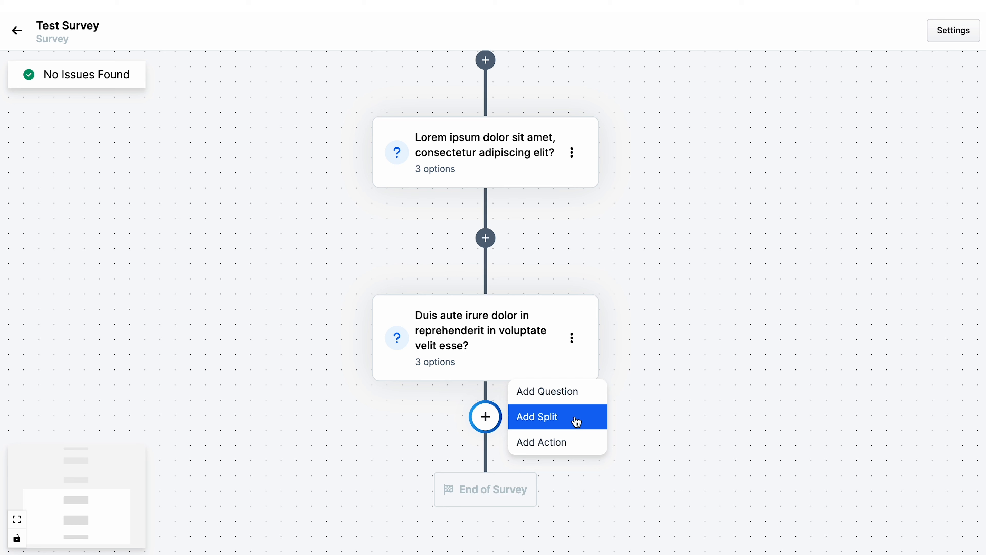
pyautogui.click(574, 442)
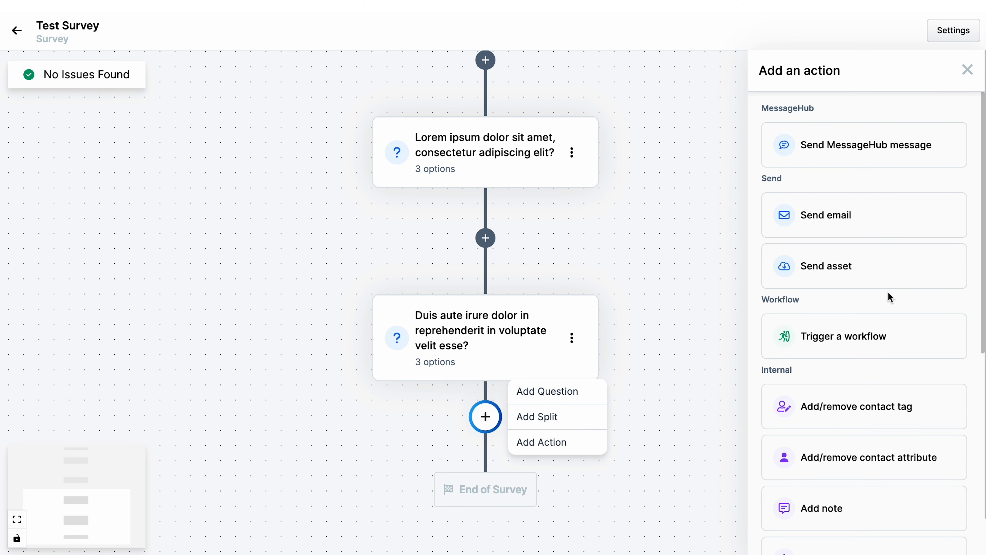
pyautogui.scroll(-5, 889, 292)
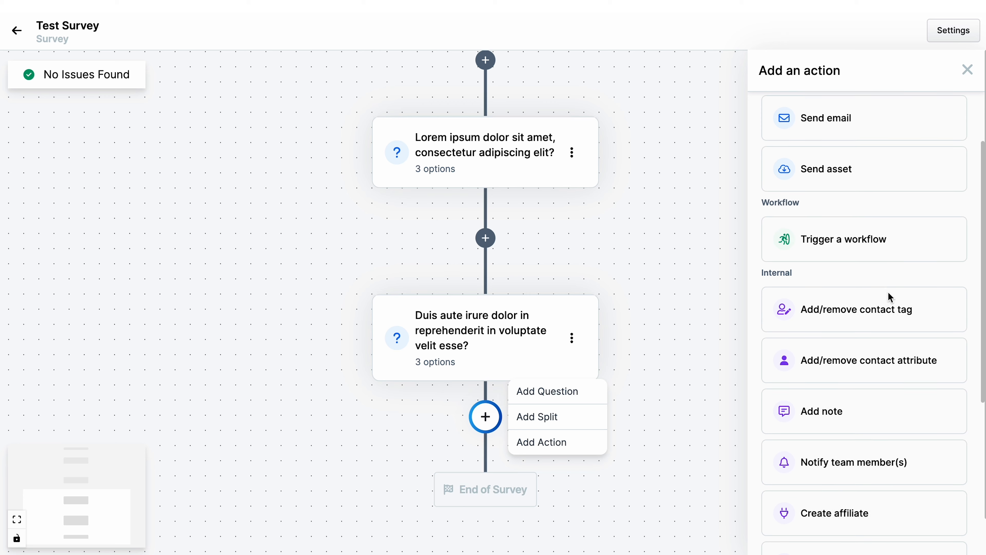
pyautogui.scroll(-1, 888, 292)
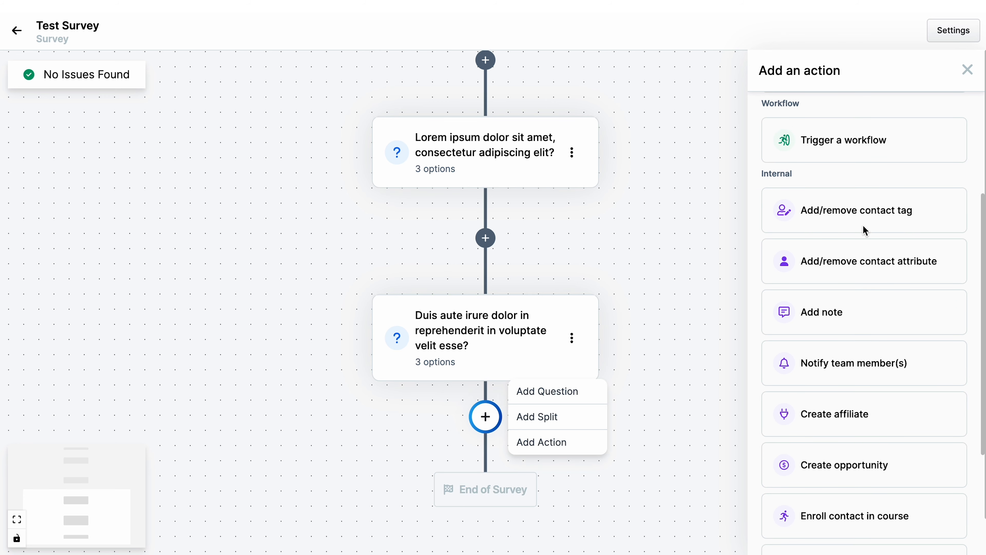
pyautogui.scroll(-6, 869, 351)
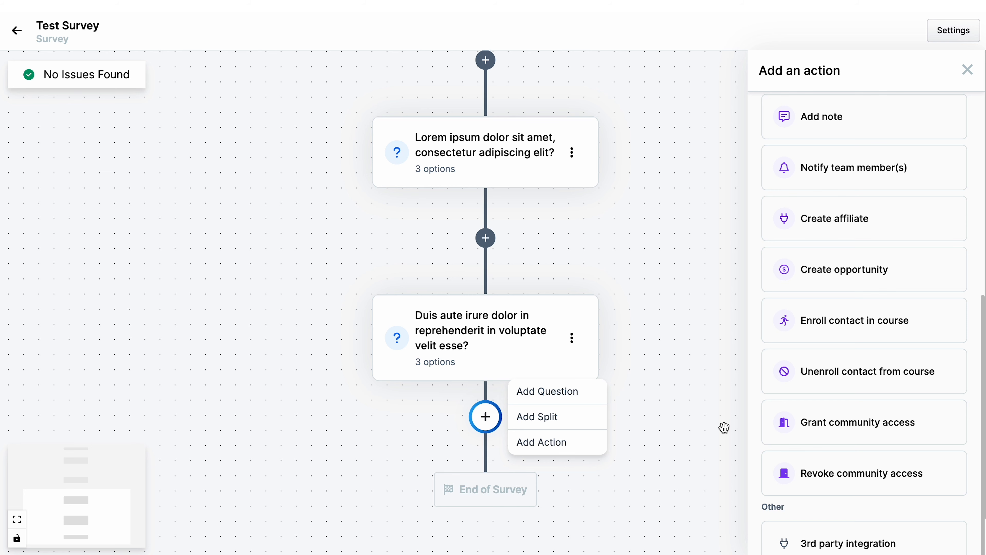
pyautogui.click(967, 70)
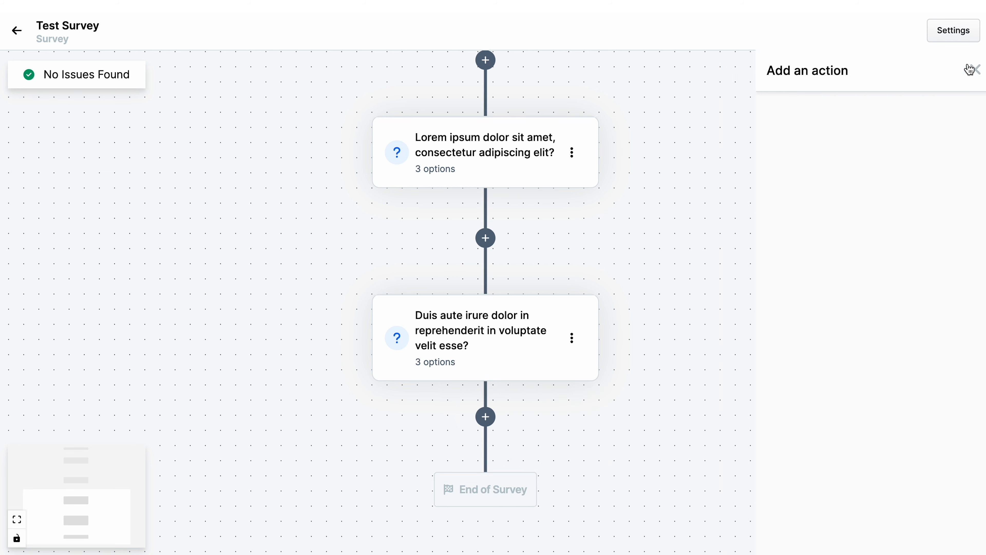
# - Add another Choice question at the end headed "Sed ut perspiciatis unde omnis iste natus error sit voluptatem?"
pyautogui.click(485, 417)
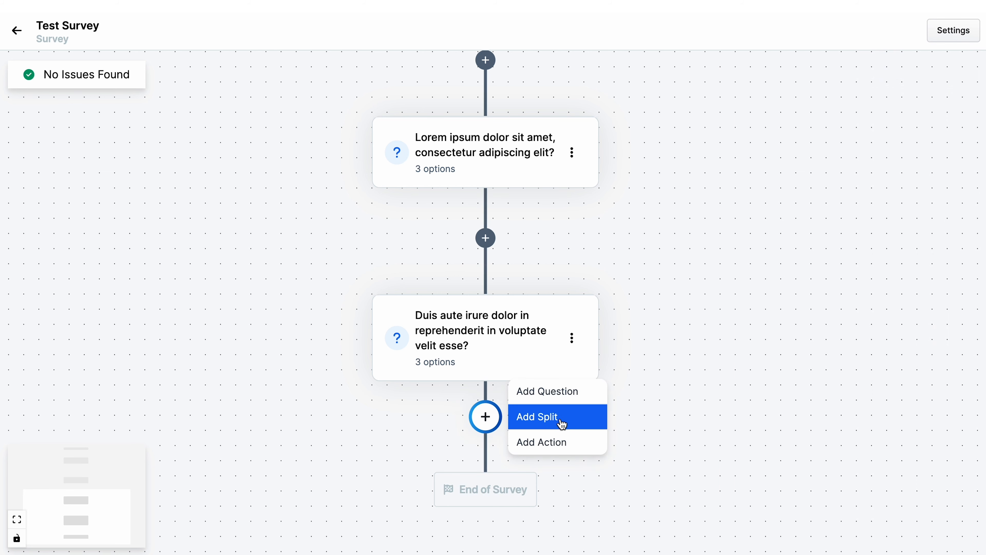
pyautogui.click(573, 392)
pyautogui.click(558, 373)
pyautogui.write('Sed ut perspiciatis unde omnis iste natus error sit voluptatem')
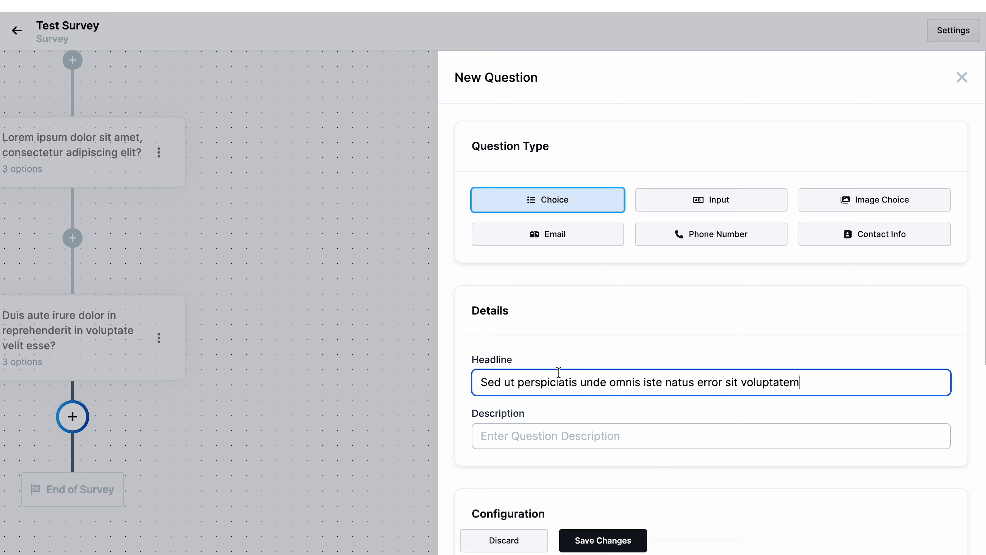
pyautogui.write('?')
# - Set the question's description to "Ut enim ad minima veniam, quis nostrum exercitationem ullam corporis."
pyautogui.scroll(-4, 559, 373)
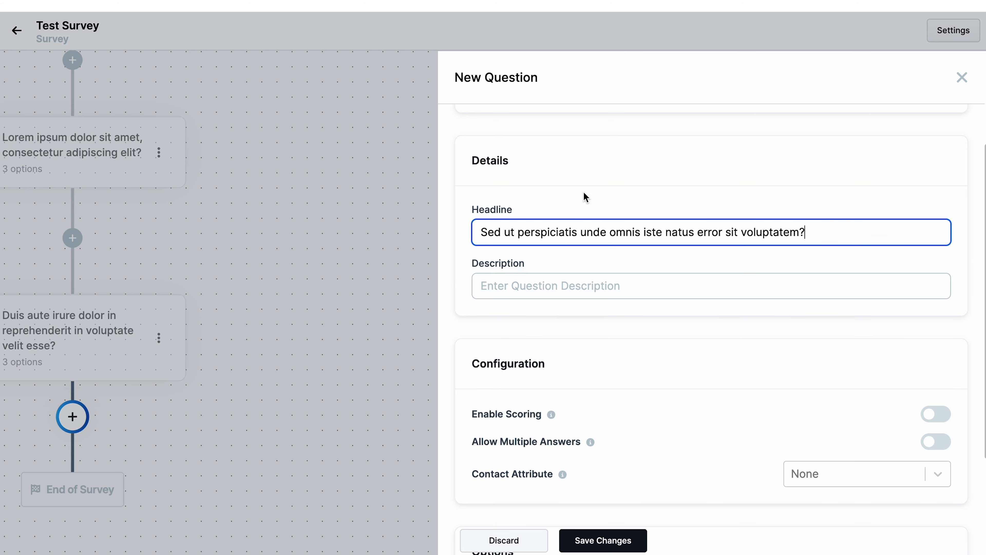
pyautogui.click(534, 285)
pyautogui.write('Ut enim ad minima veniam, quis nostrum exercitationem ullam corporis')
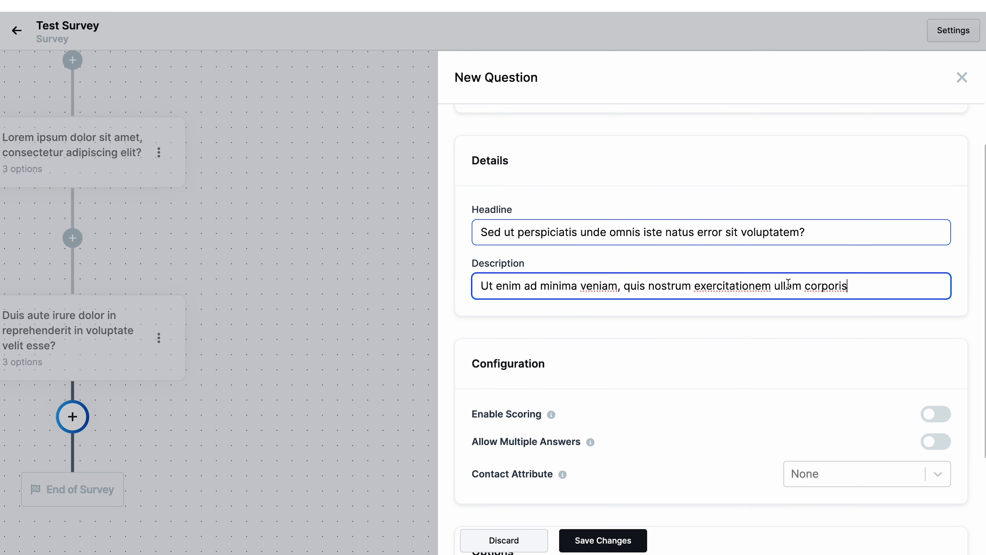
pyautogui.write('.')
# - Enable scoring and add the first answer "Answer 1" with a score of 1
pyautogui.scroll(-1, 739, 360)
pyautogui.scroll(-3, 739, 360)
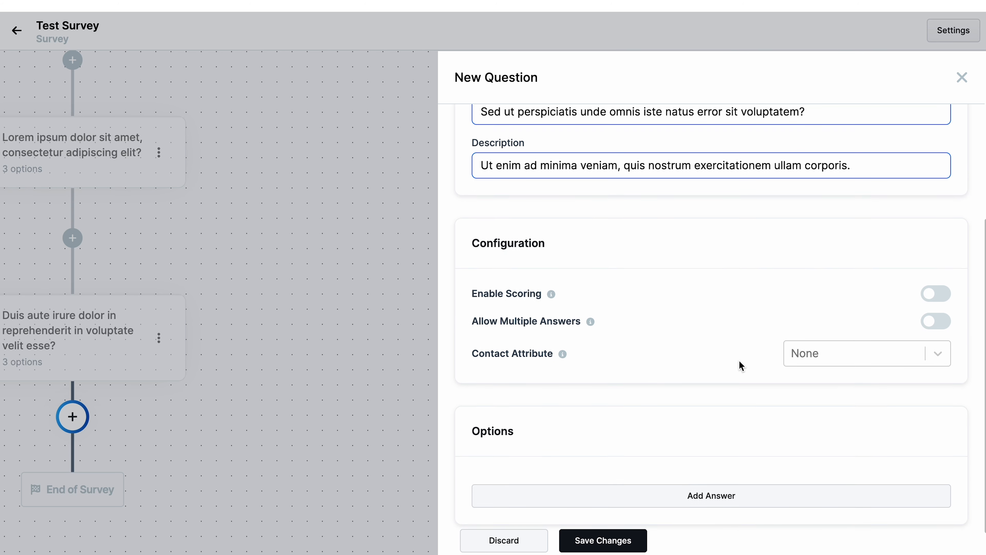
pyautogui.click(938, 295)
pyautogui.scroll(-1, 717, 322)
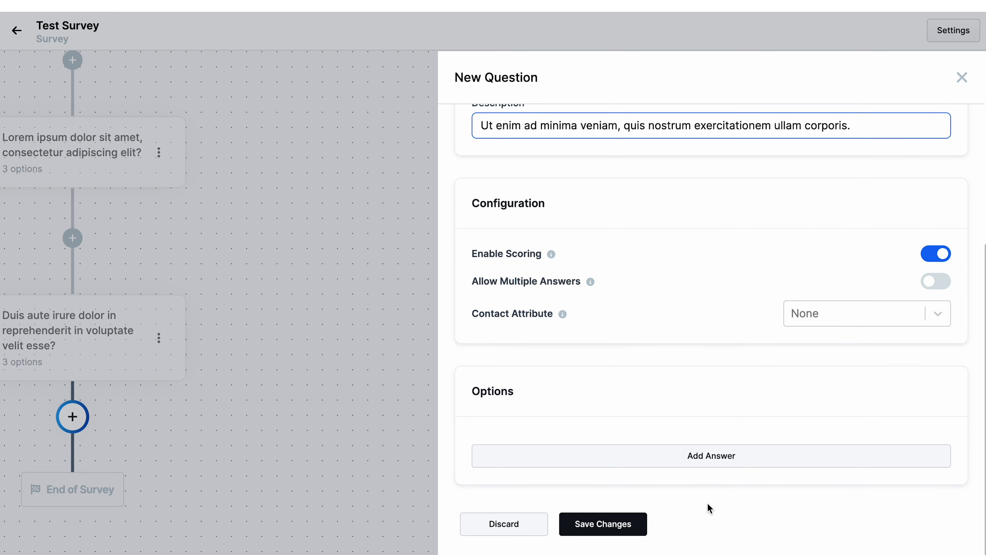
pyautogui.click(709, 458)
pyautogui.scroll(-2, 600, 455)
pyautogui.write('Answer 1')
pyautogui.press('Tab')
pyautogui.write('1')
pyautogui.click(761, 488)
# - Add a second answer "Answer 2" with a score of 2
pyautogui.scroll(-3, 711, 469)
pyautogui.write('Answer 2')
pyautogui.press('Tab')
pyautogui.write('2')
pyautogui.click(637, 456)
# - Add a third answer "Answer 3" with a score of 3 and save the question
pyautogui.scroll(-3, 770, 456)
pyautogui.write('Answer 3')
pyautogui.press('Tab')
pyautogui.write('3')
pyautogui.click(612, 527)
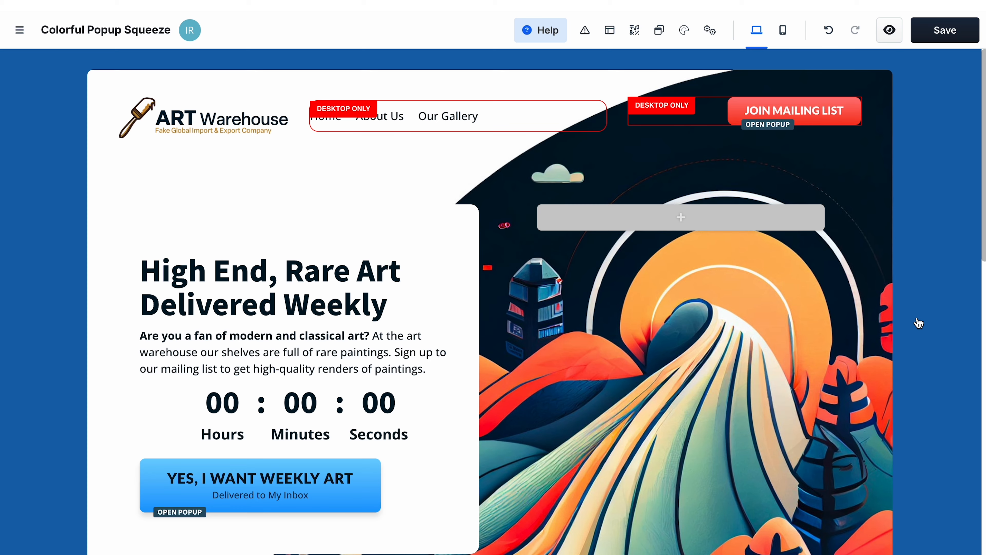
# - Add a Survey element to the empty row at the bottom of the funnel page
pyautogui.scroll(-15, 918, 323)
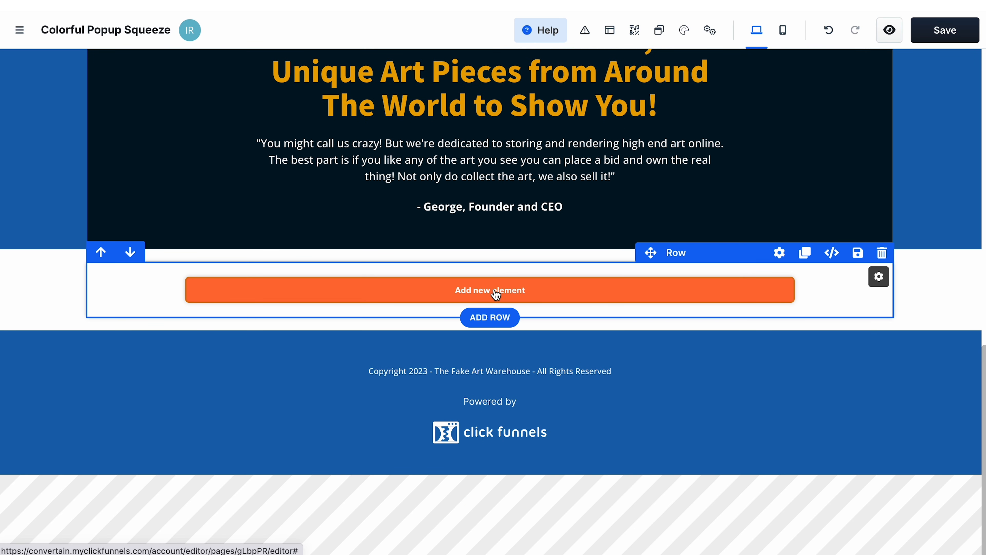
pyautogui.click(496, 292)
pyautogui.write('su')
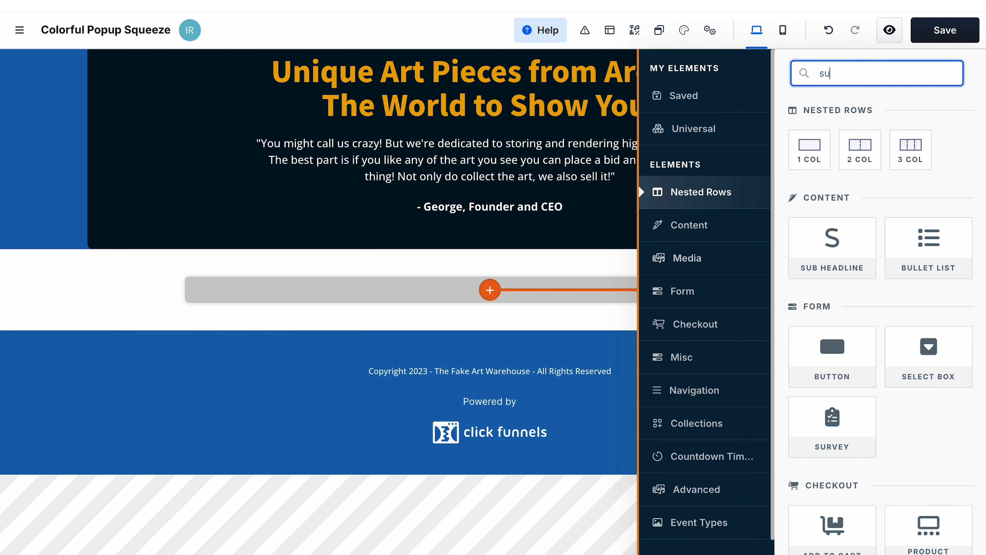
pyautogui.write('rve')
pyautogui.moveTo(832, 172); pyautogui.dragTo(601, 273)
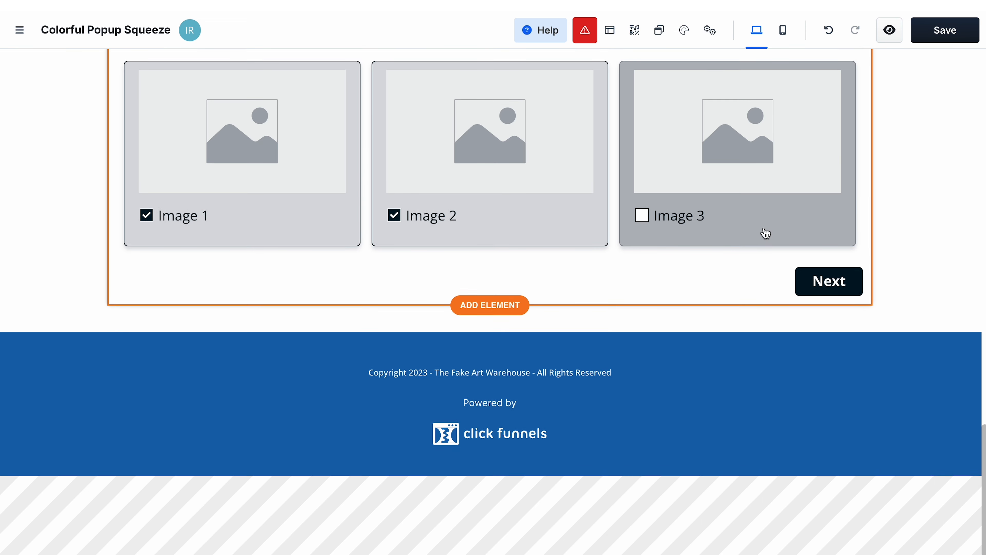
# - Open the survey element's settings and select Test Survey as its survey
pyautogui.scroll(5, 764, 234)
pyautogui.scroll(6, 765, 234)
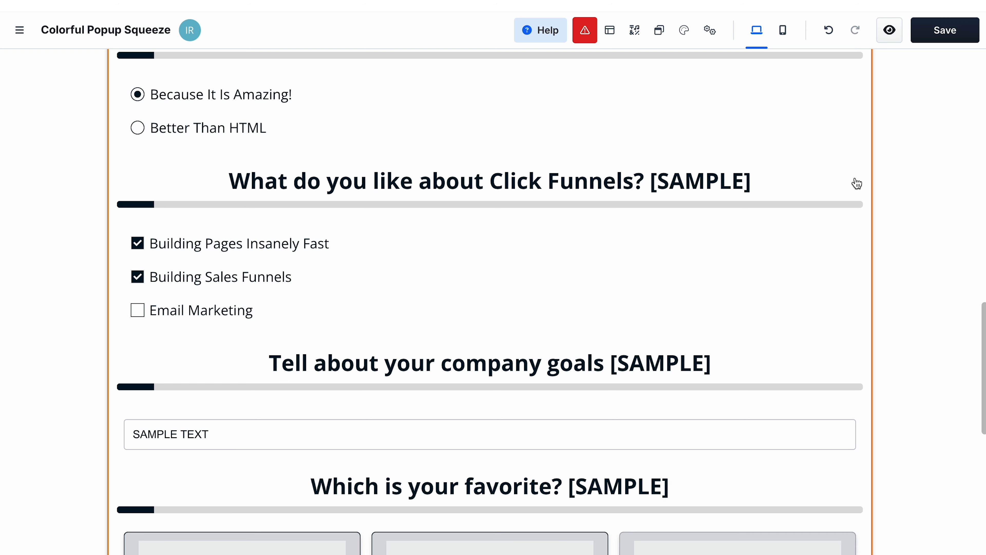
pyautogui.scroll(3, 857, 183)
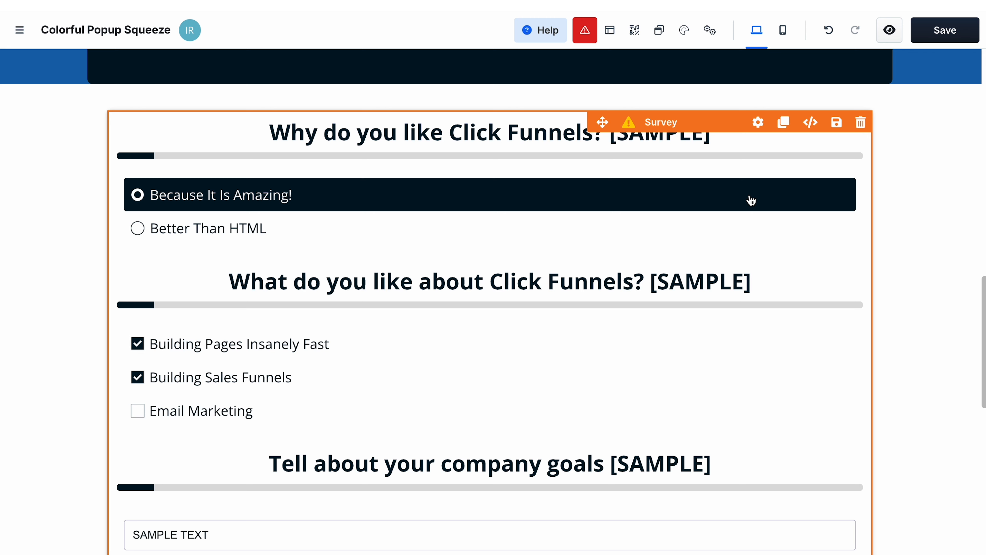
pyautogui.click(759, 123)
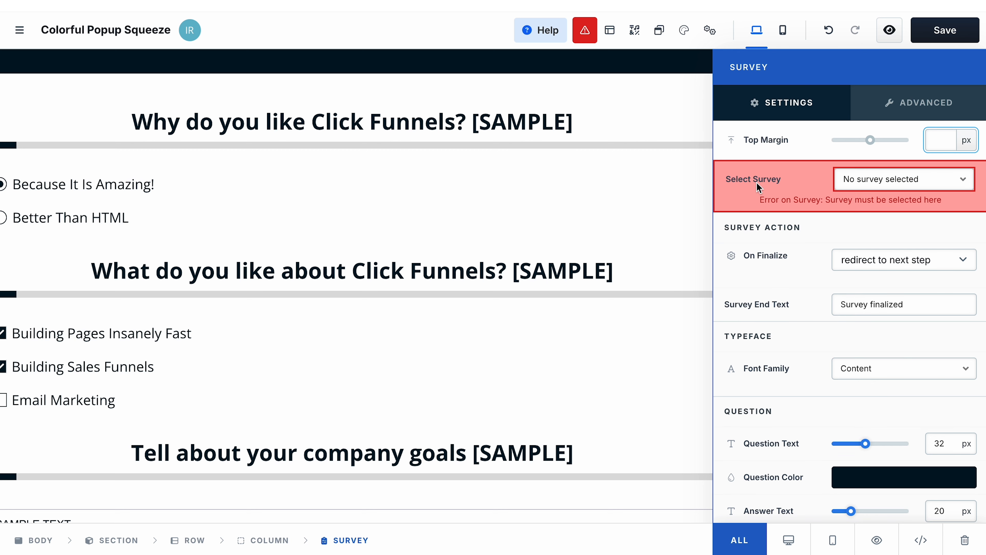
pyautogui.click(863, 186)
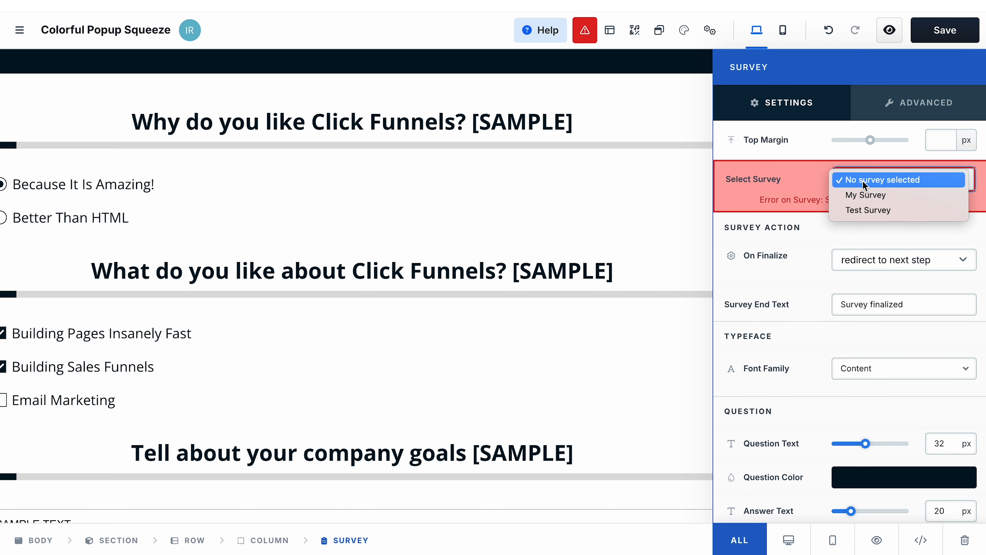
pyautogui.click(868, 210)
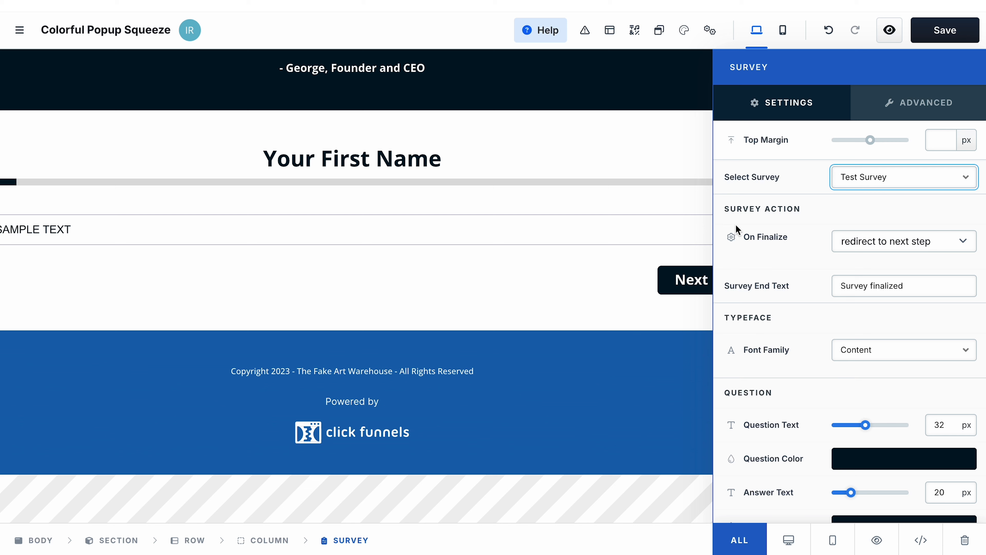
# - Set the survey's finalize action to go to a custom URL and paste the destination URL
pyautogui.click(914, 240)
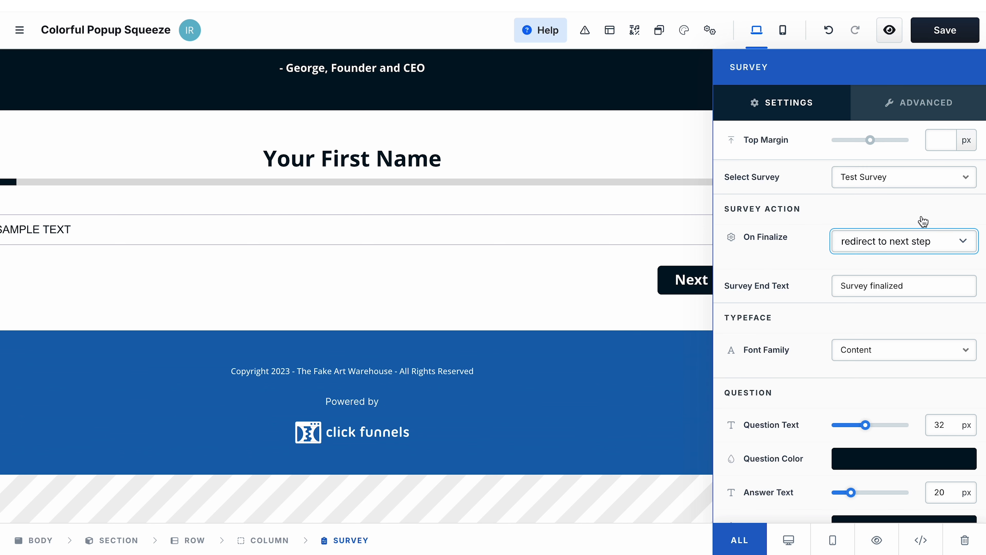
pyautogui.click(905, 244)
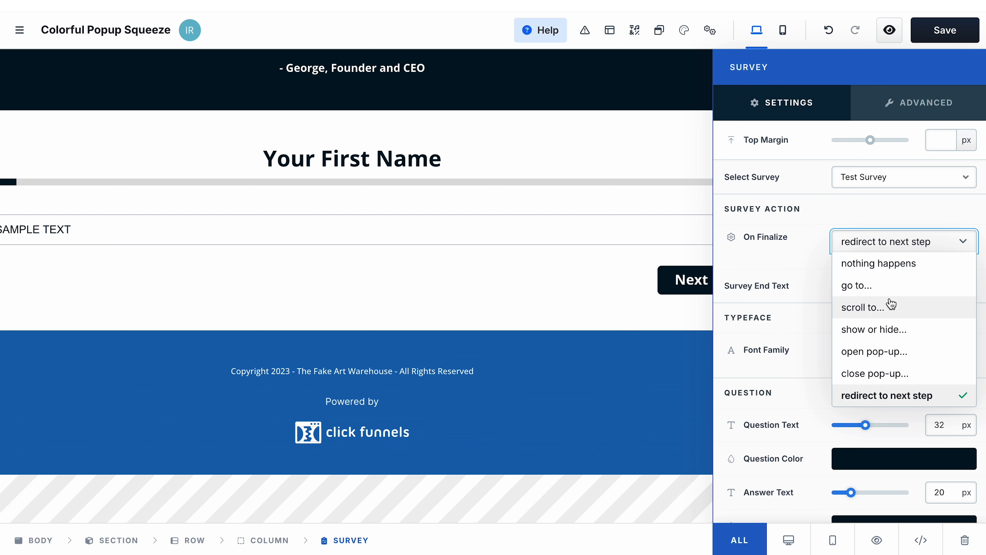
pyautogui.click(885, 289)
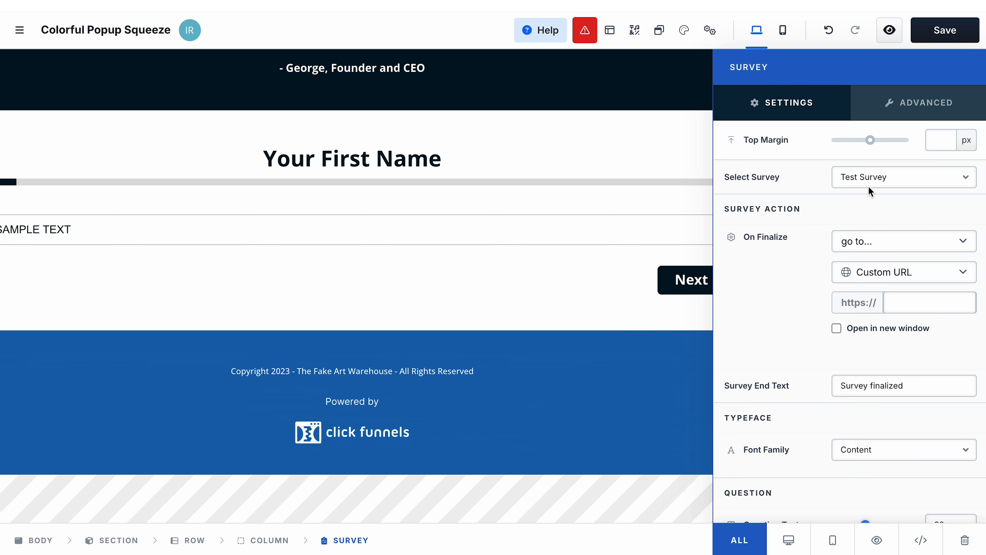
pyautogui.click(917, 305)
pyautogui.hotkey('ctrl', 'v')
# - Save the page with the configured survey element
pyautogui.scroll(-3, 771, 367)
pyautogui.scroll(-2, 771, 366)
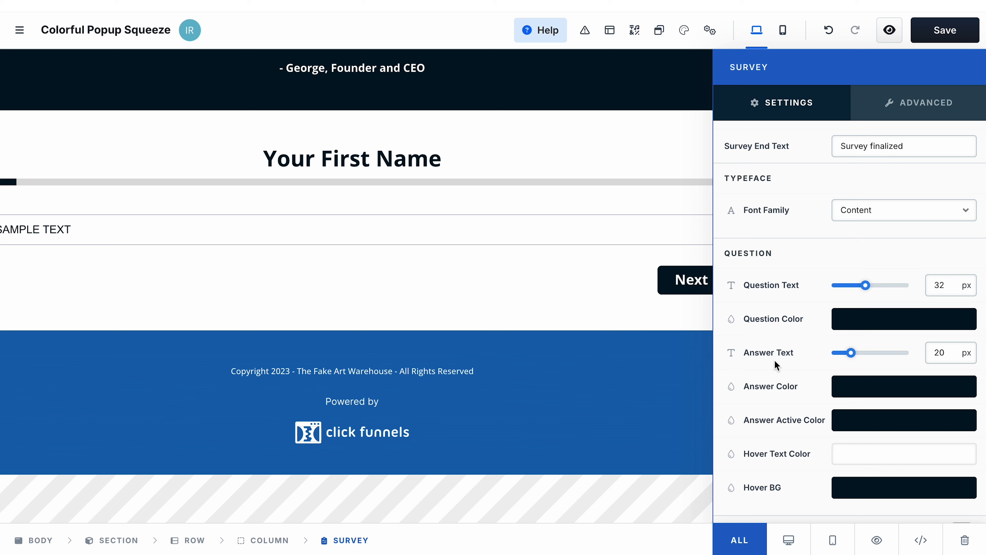
pyautogui.scroll(-5, 775, 433)
pyautogui.scroll(-8, 775, 432)
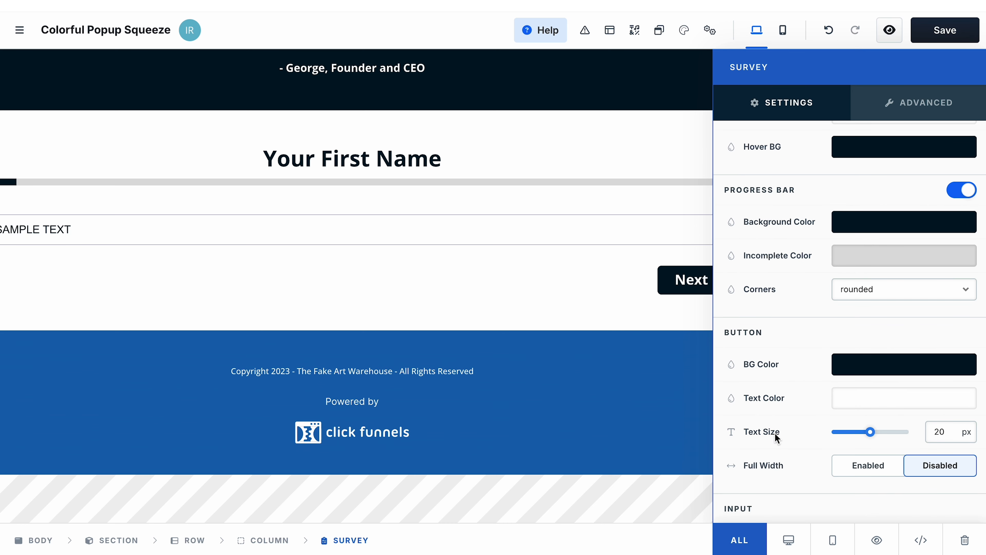
pyautogui.scroll(-9, 774, 432)
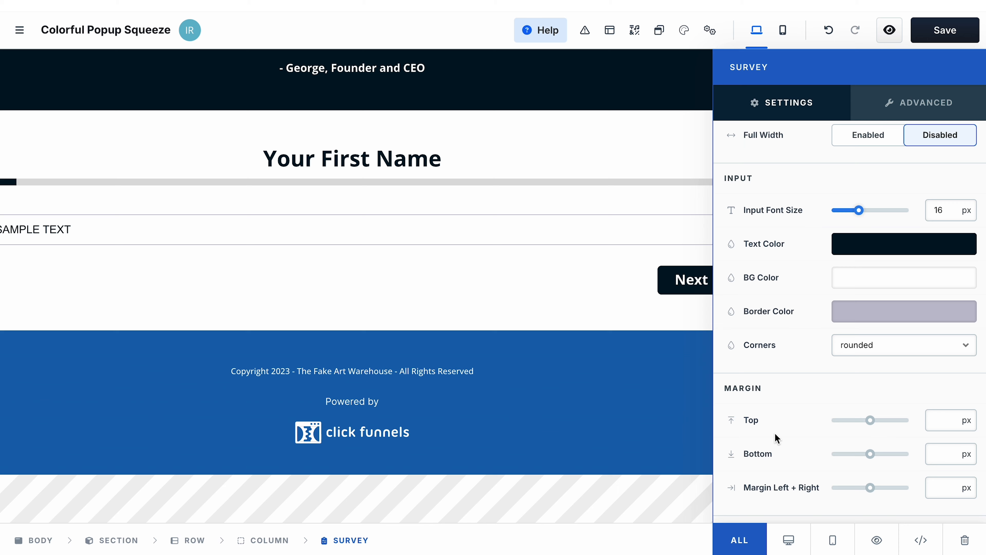
pyautogui.click(580, 145)
pyautogui.click(945, 36)
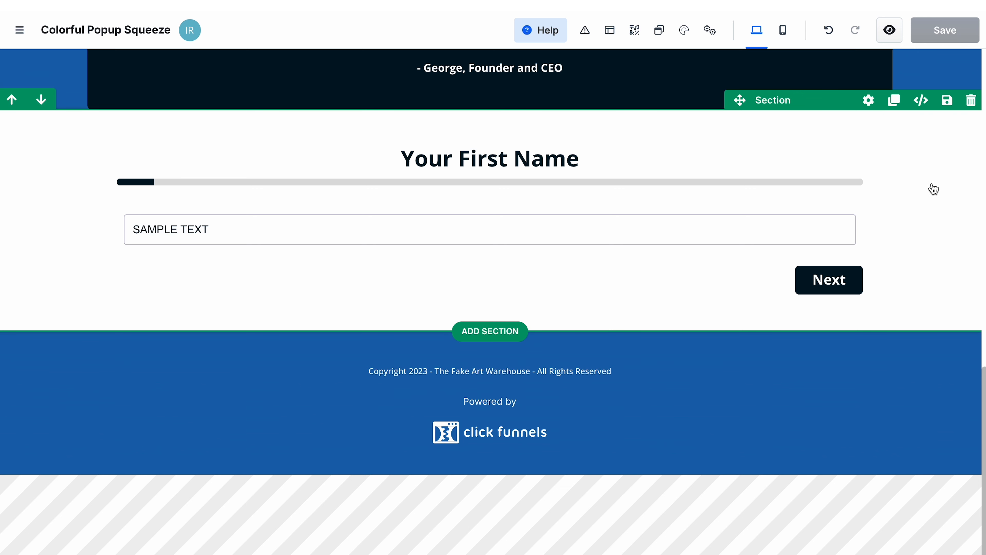
# - Preview the page and submit a first name in the survey's first question
pyautogui.click(890, 30)
pyautogui.scroll(-10, 755, 226)
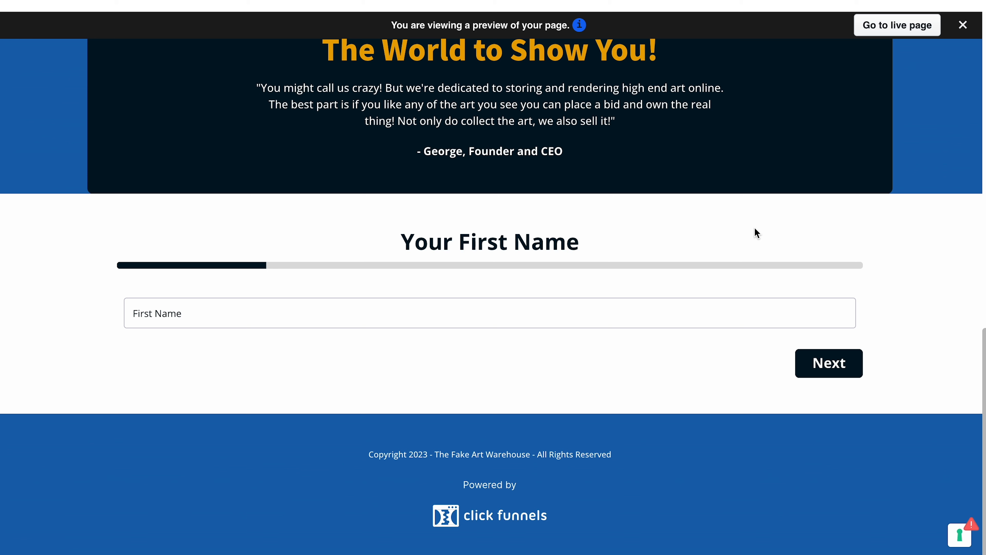
pyautogui.click(527, 311)
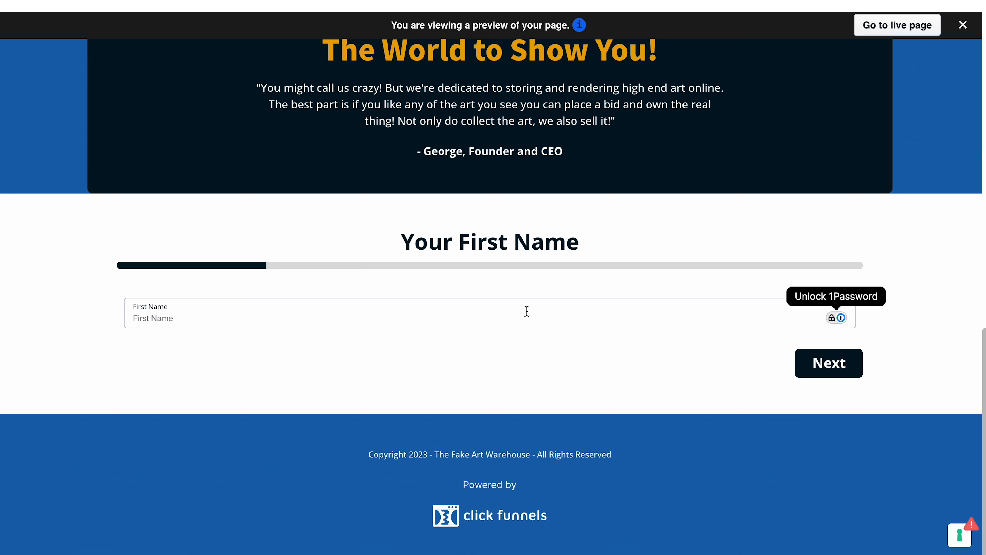
pyautogui.write('Jane')
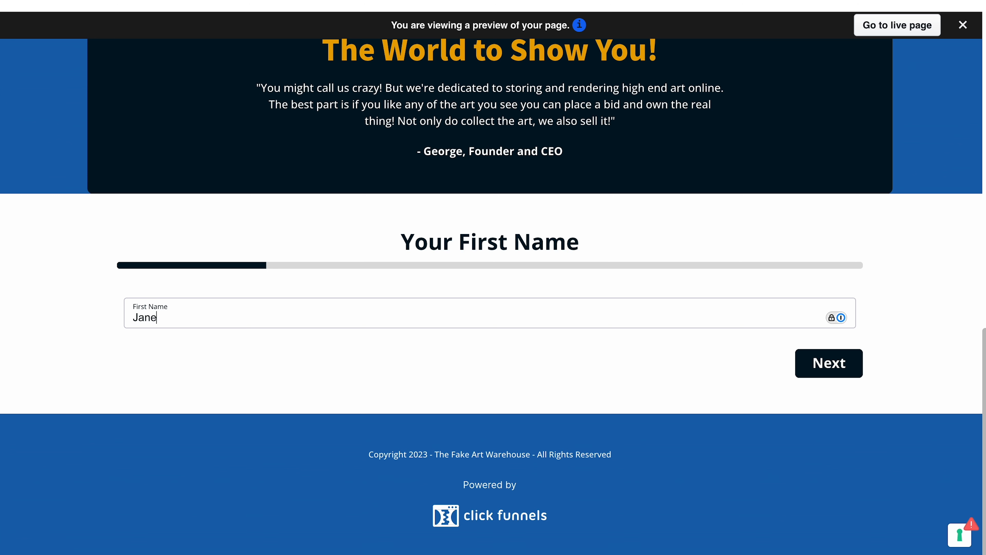
pyautogui.click(816, 376)
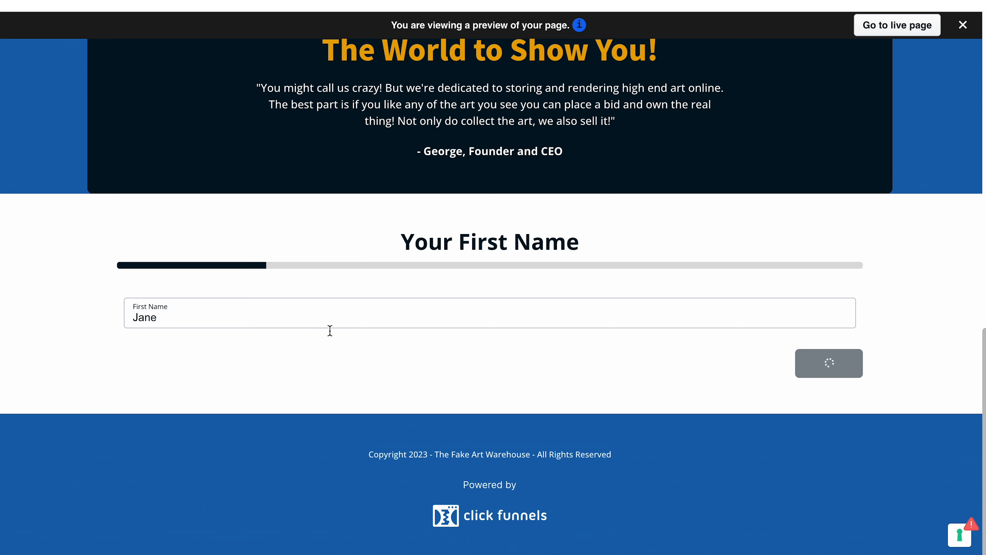
# - Fill in the contact's e-mail address in the survey's email question and continue
pyautogui.click(184, 313)
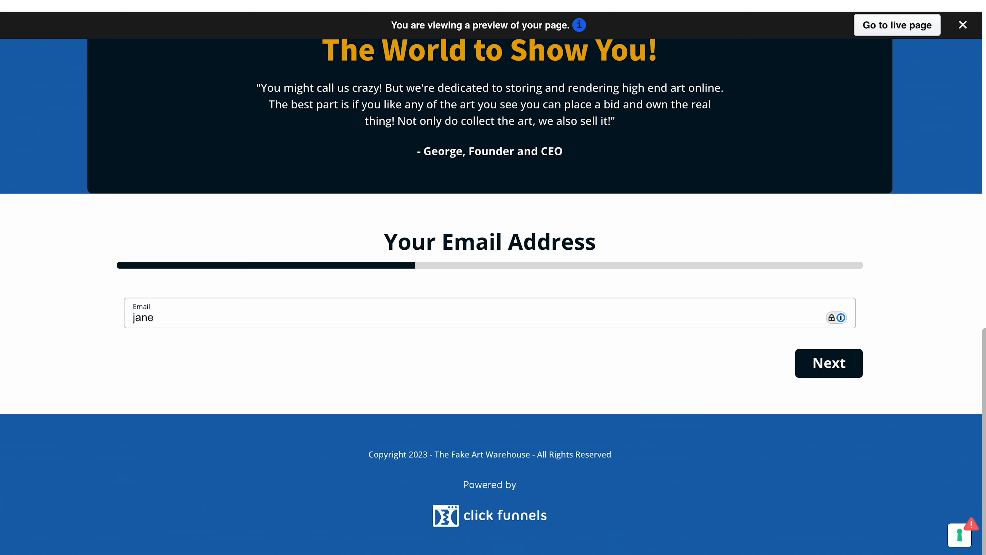
pyautogui.click(815, 373)
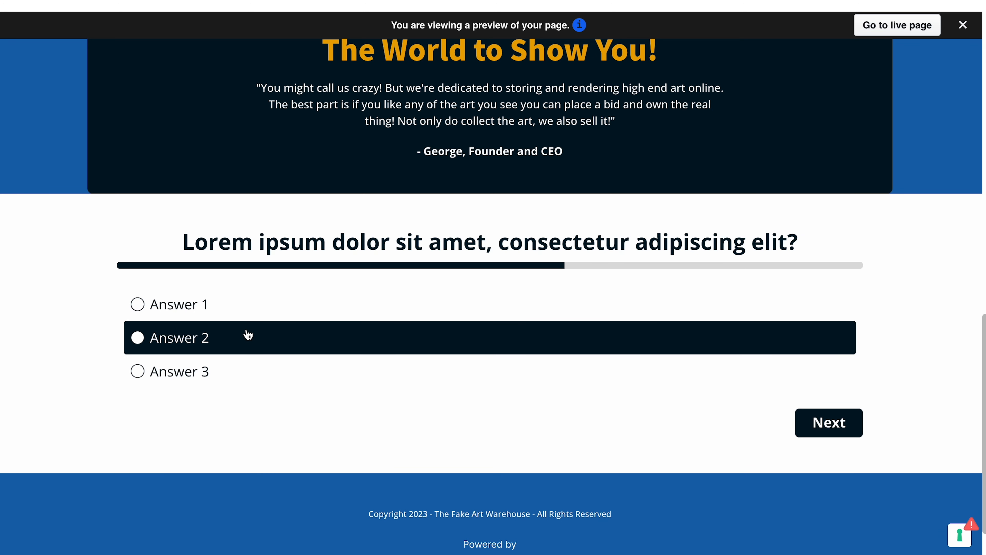
# - Answer the multiple-choice questions with Answer 2 on the first and Answer 1 and Answer 2 on the second
pyautogui.click(139, 341)
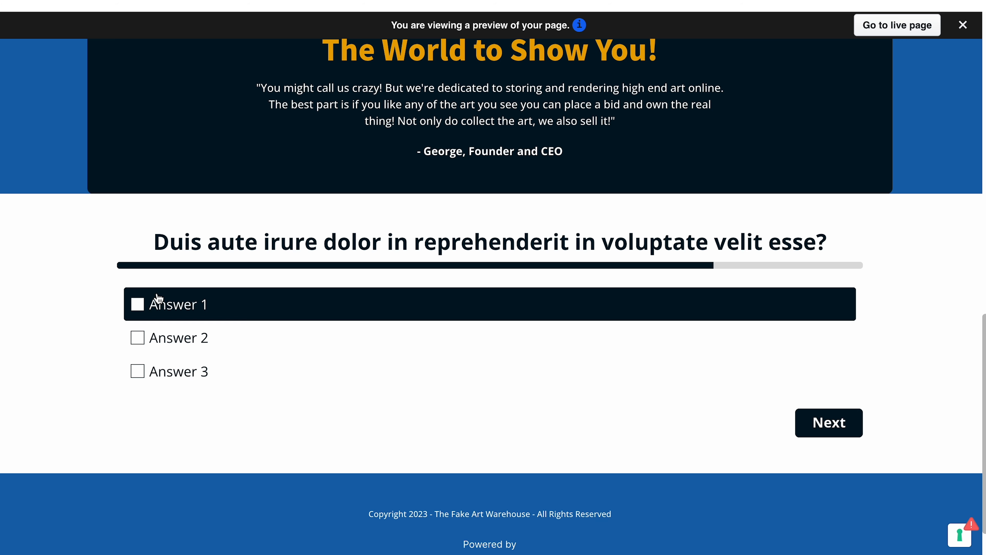
pyautogui.click(138, 306)
pyautogui.click(142, 344)
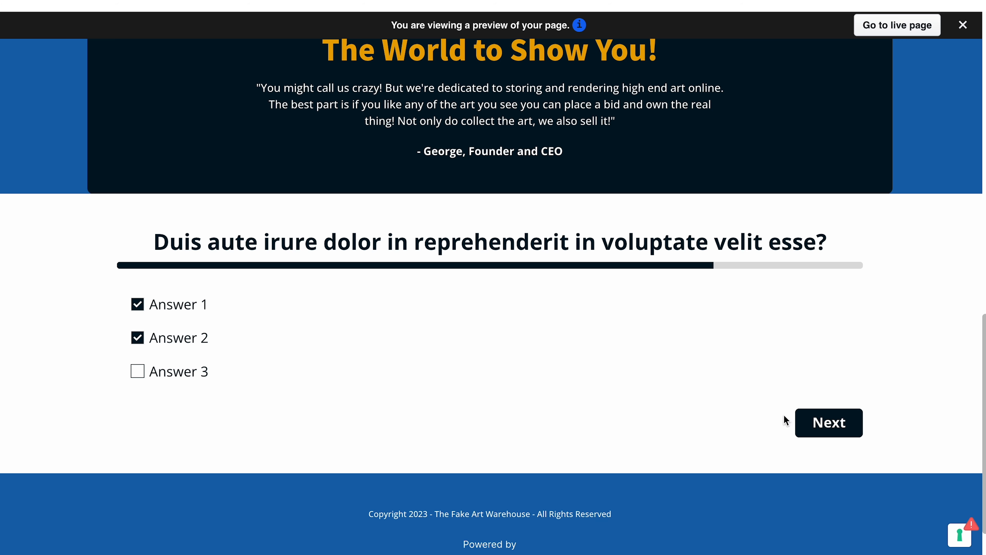
pyautogui.click(825, 423)
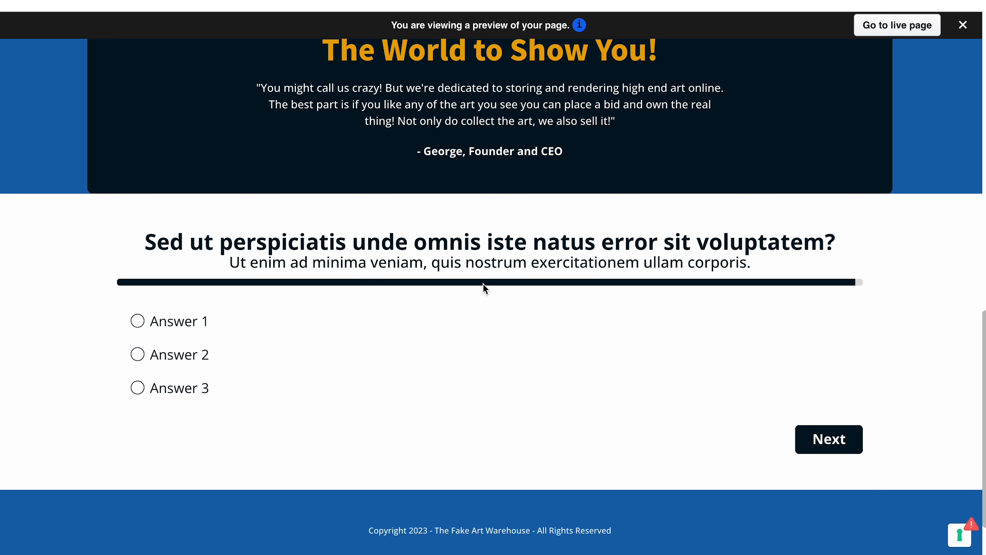
# - Choose Answer 1 on the final question and submit the survey
pyautogui.moveTo(230, 262); pyautogui.dragTo(827, 271)
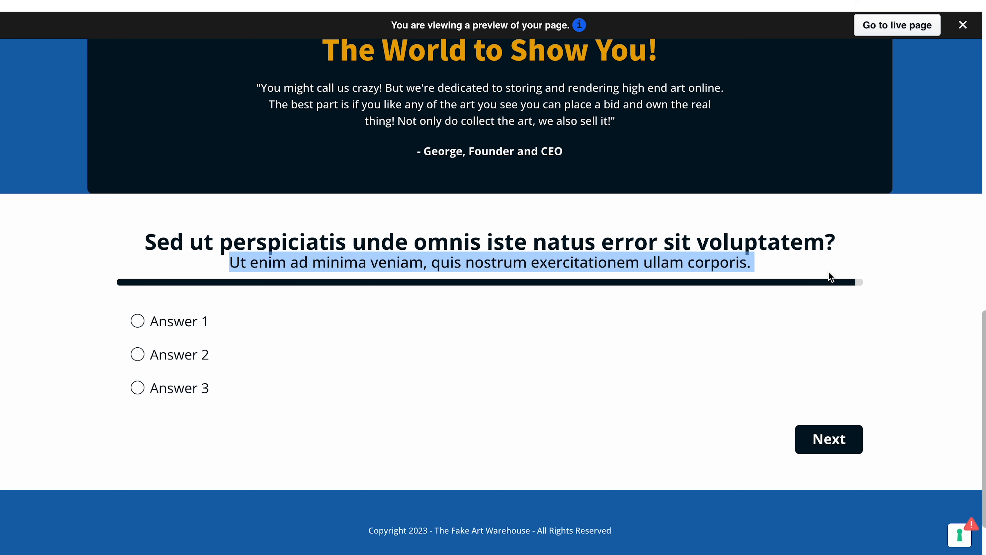
pyautogui.click(134, 326)
pyautogui.click(842, 447)
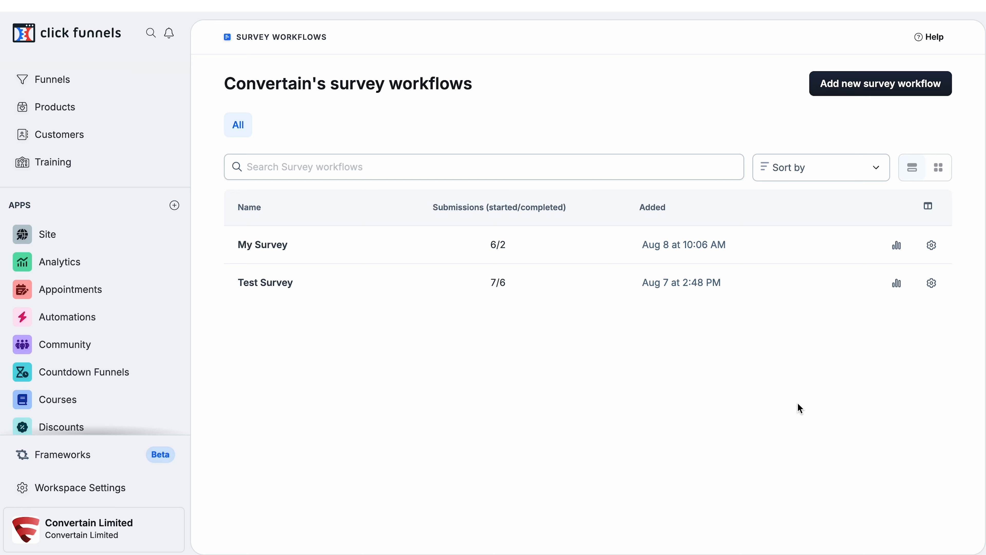
# - Open Test Survey's submissions and review the submitted answers and score across the table
pyautogui.click(893, 287)
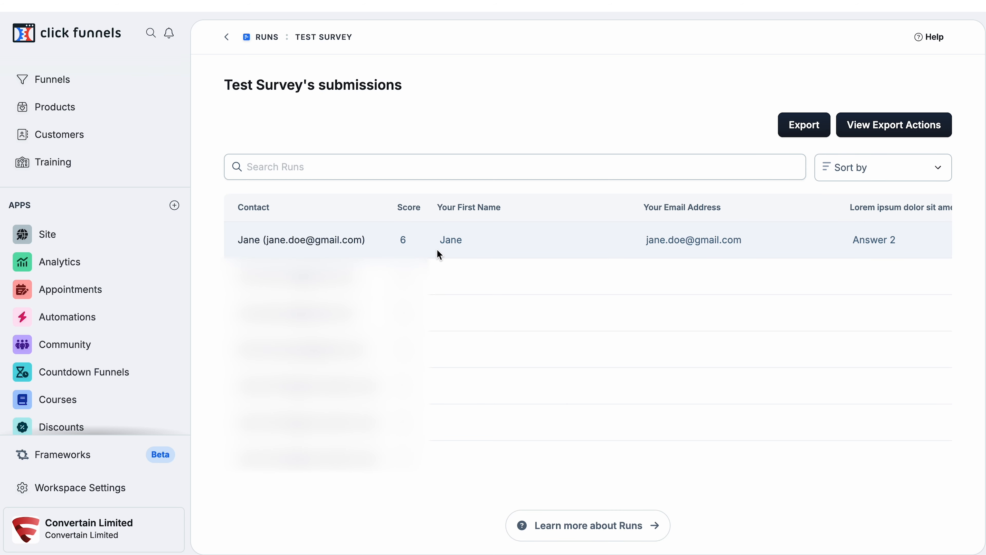
pyautogui.click(399, 241)
pyautogui.doubleClick(402, 244)
pyautogui.hscroll(3, 504, 236)
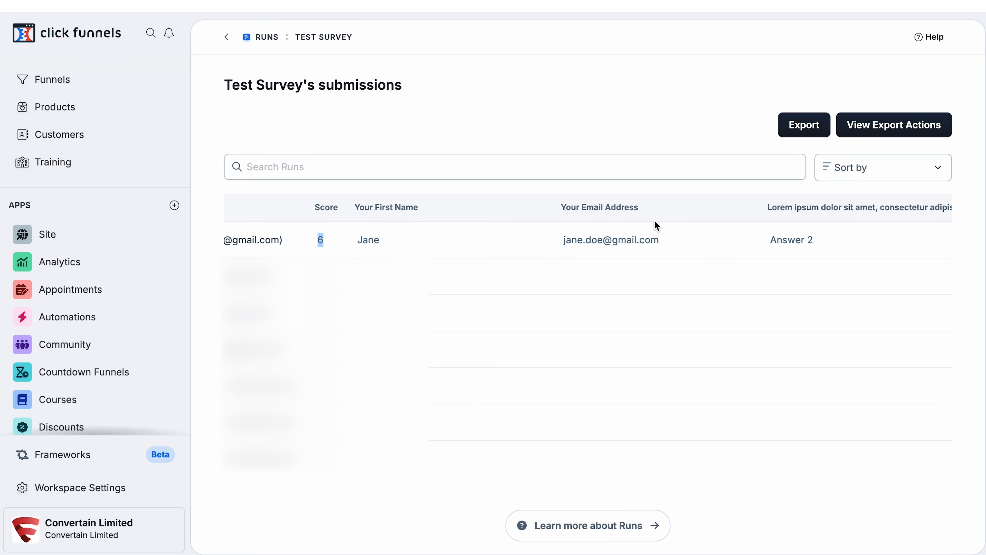
pyautogui.hscroll(5, 656, 229)
pyautogui.hscroll(10, 655, 230)
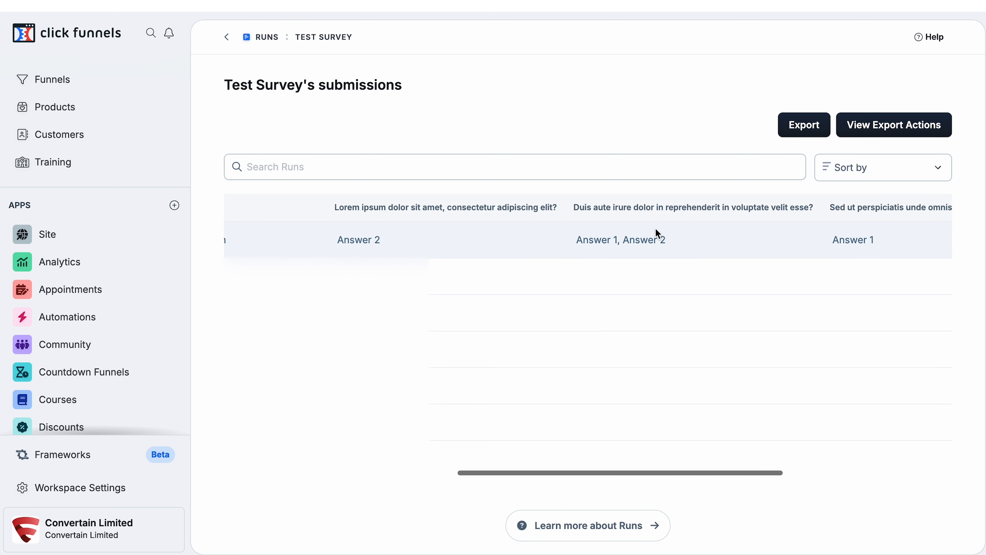
pyautogui.hscroll(-15, 655, 233)
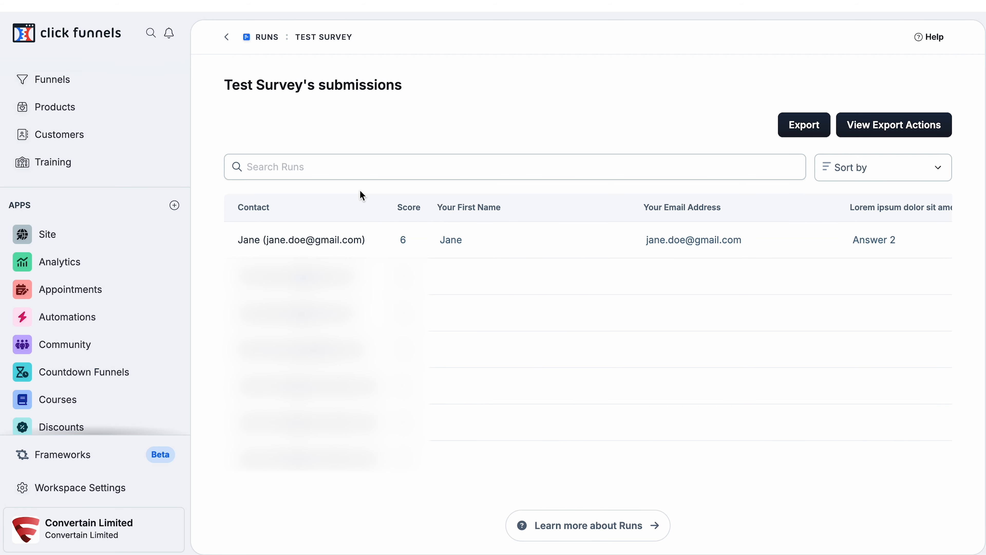
# - Open the submitting contact's record and view its Test Survey submission under Marketing
pyautogui.click(277, 244)
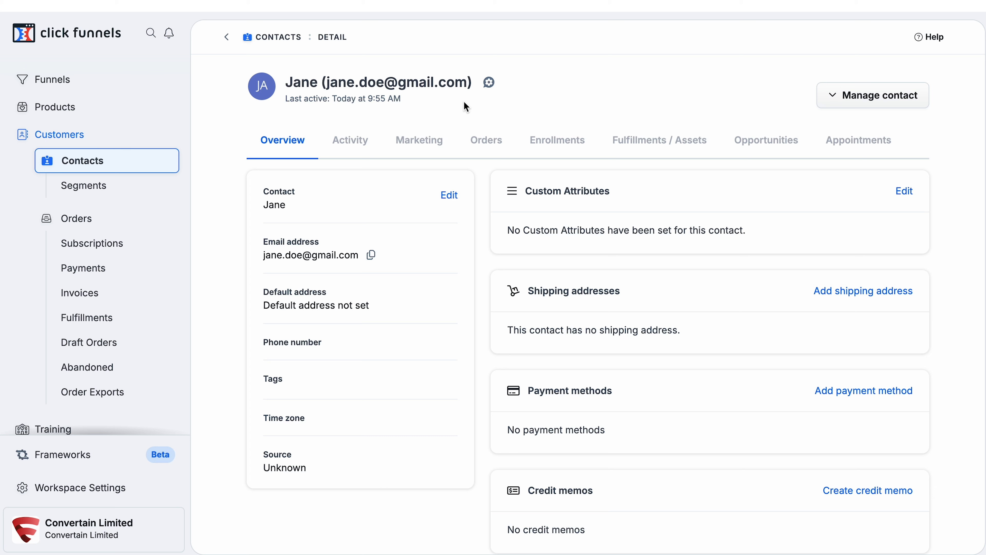
pyautogui.click(415, 143)
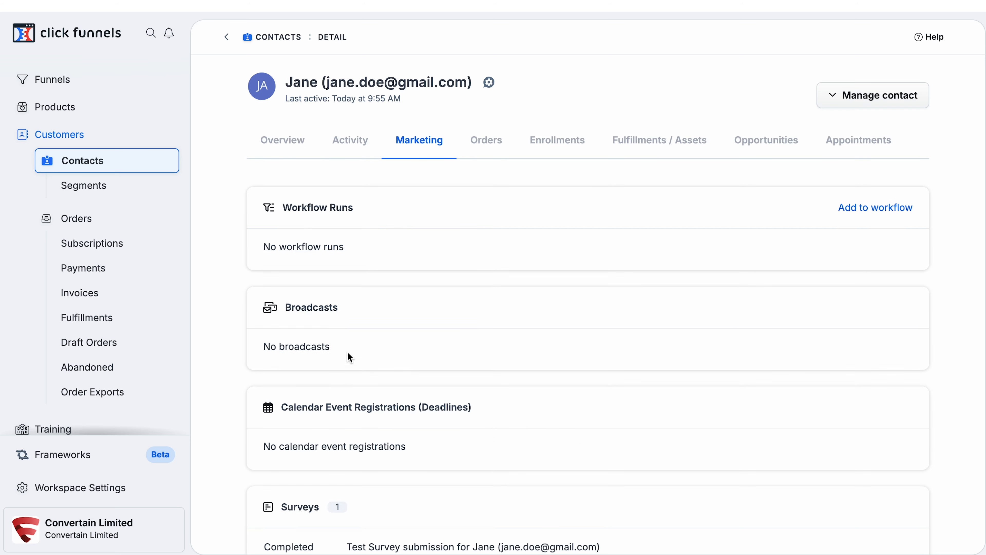
pyautogui.scroll(-2, 346, 371)
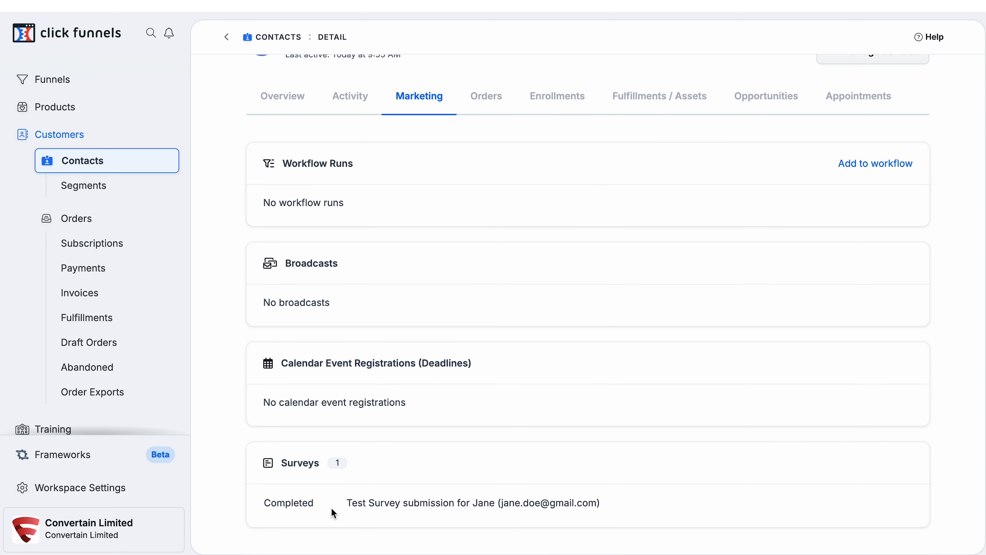
pyautogui.click(423, 502)
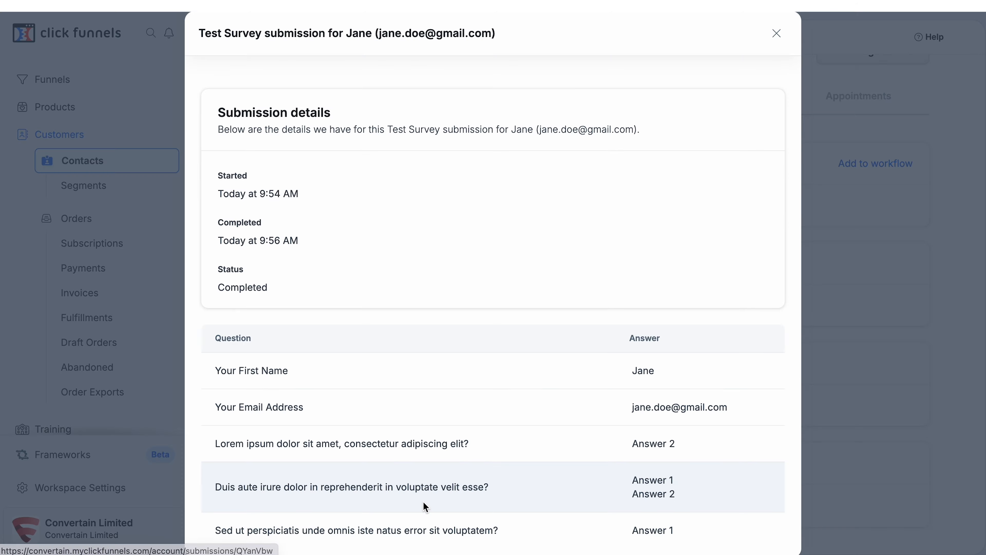
pyautogui.click(457, 403)
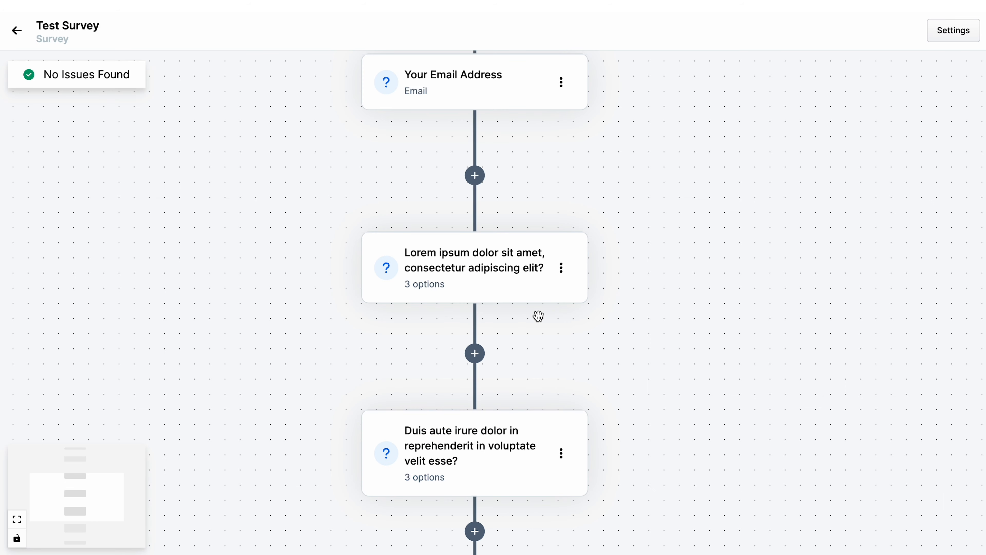